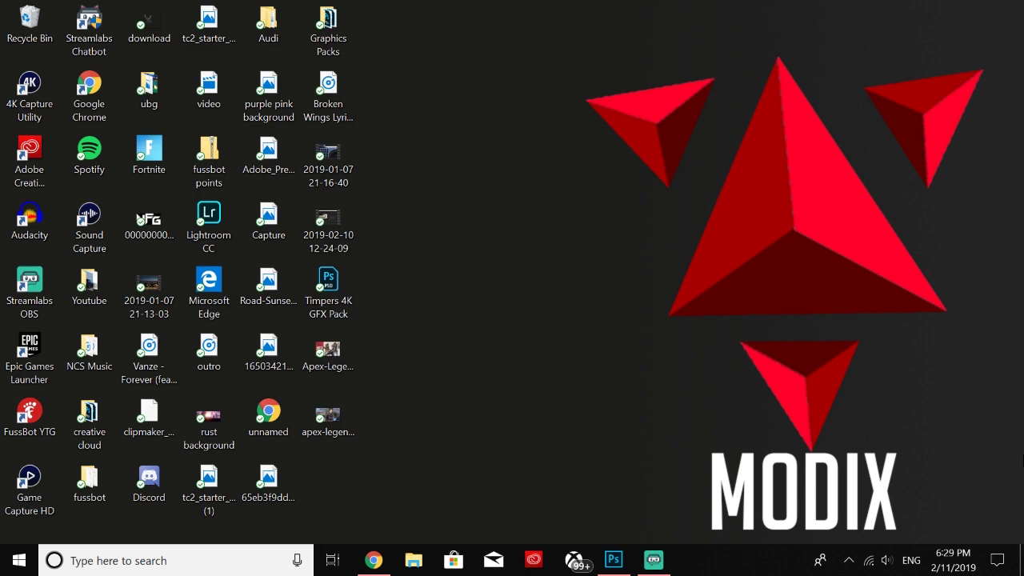
{"action": "left_click", "coordinate": [613, 560]}
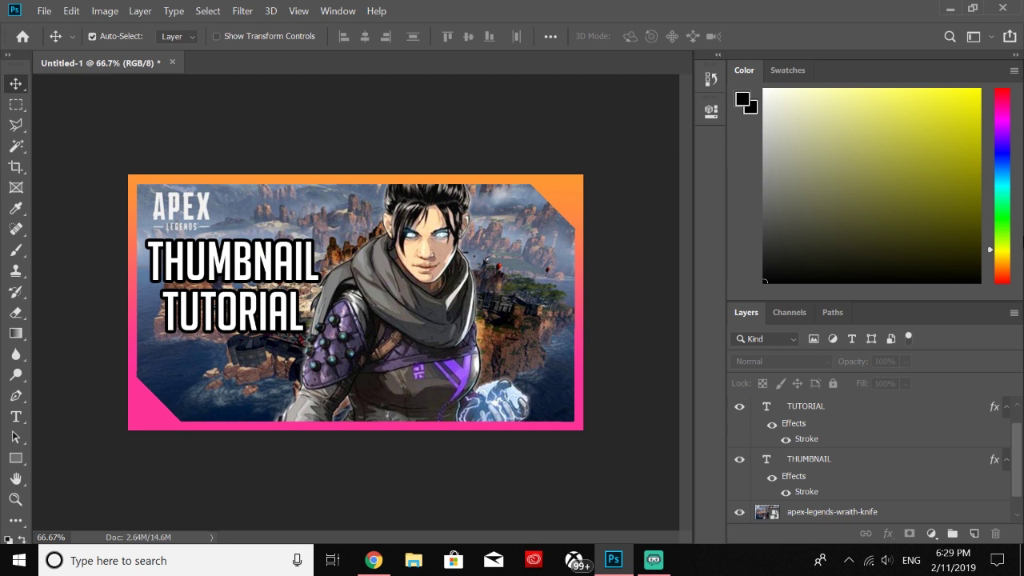
{"action": "scroll", "coordinate": [748, 458], "scroll_direction": "down", "scroll_amount": 1}
{"action": "scroll", "coordinate": [872, 474], "scroll_direction": "up", "scroll_amount": 2}
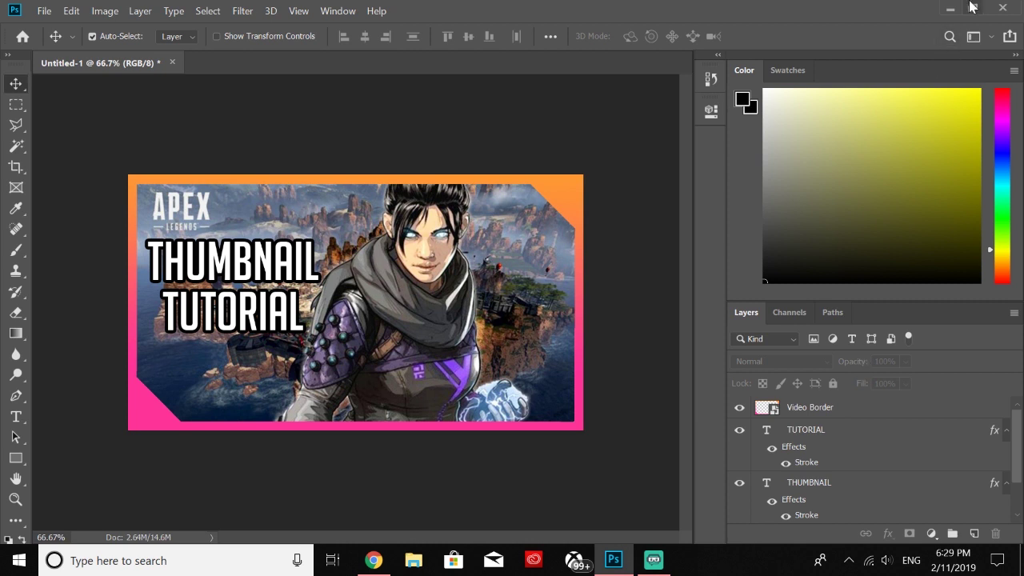
Create a blank white 1280 × 720 px, 300 ppi landscape document.
{"action": "left_click", "coordinate": [44, 12]}
{"action": "left_click", "coordinate": [55, 28]}
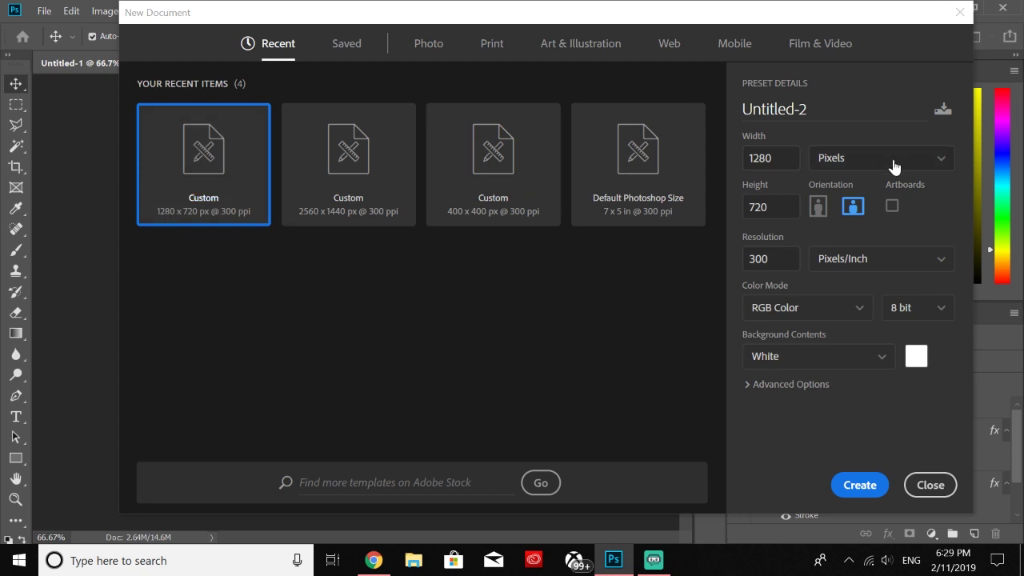
{"action": "left_click", "coordinate": [744, 206]}
{"action": "left_click", "coordinate": [853, 208]}
{"action": "left_click", "coordinate": [870, 482]}
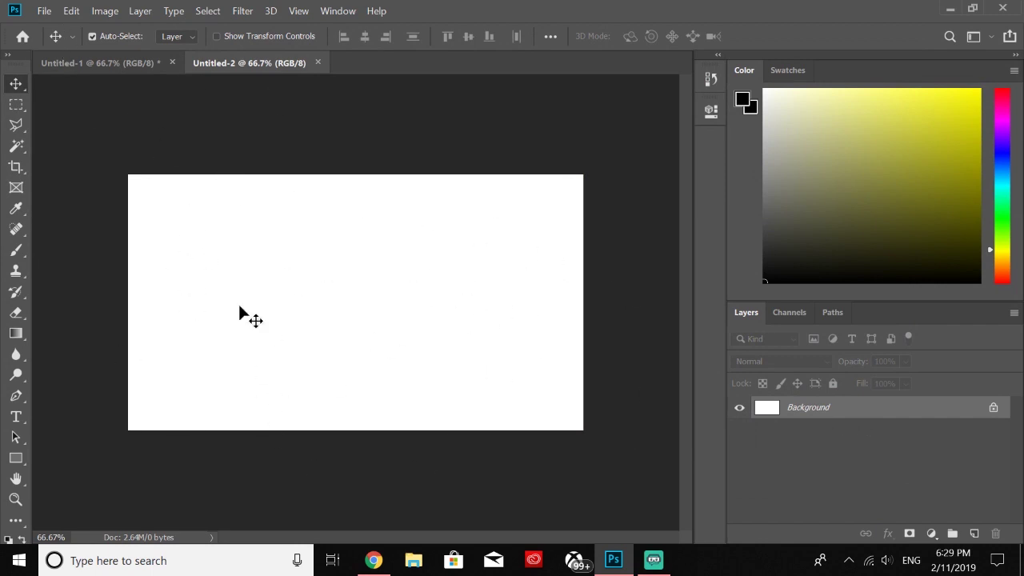
Scroll through the 'apex legends background' image results, previewing one wallpaper and closing it.
{"action": "left_click", "coordinate": [373, 560]}
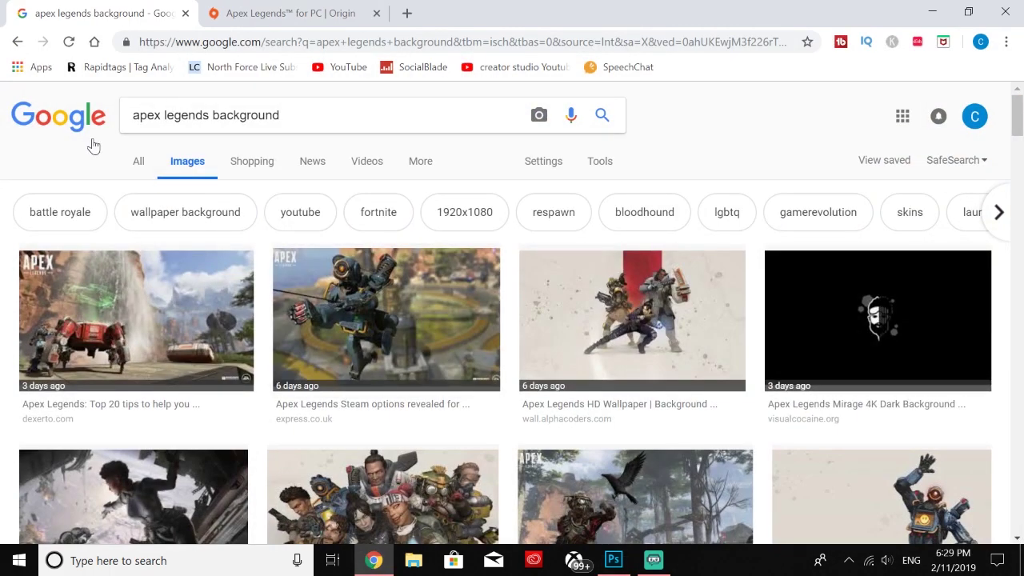
{"action": "scroll", "coordinate": [643, 418], "scroll_direction": "down", "scroll_amount": 3}
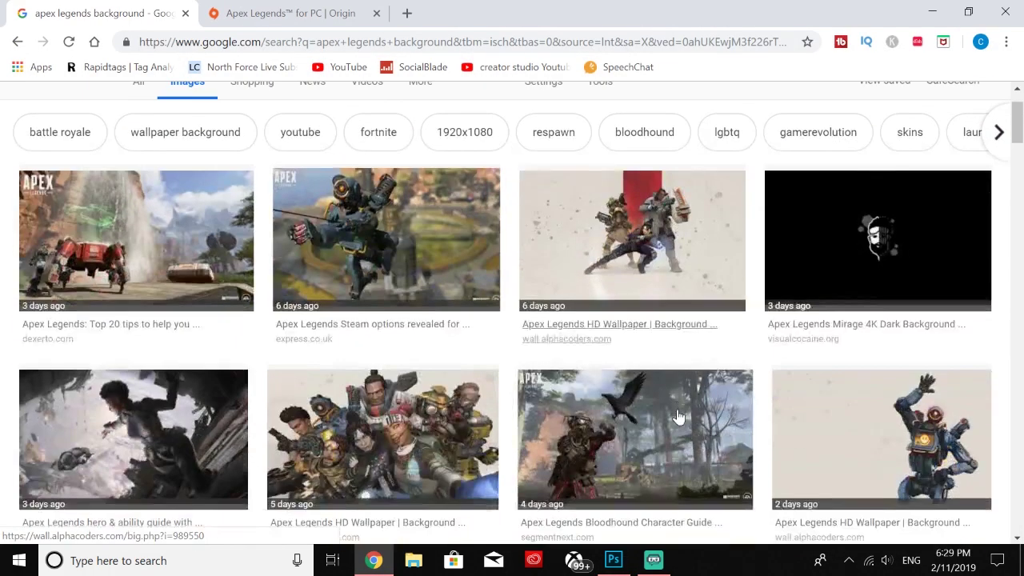
{"action": "scroll", "coordinate": [410, 376], "scroll_direction": "down", "scroll_amount": 4}
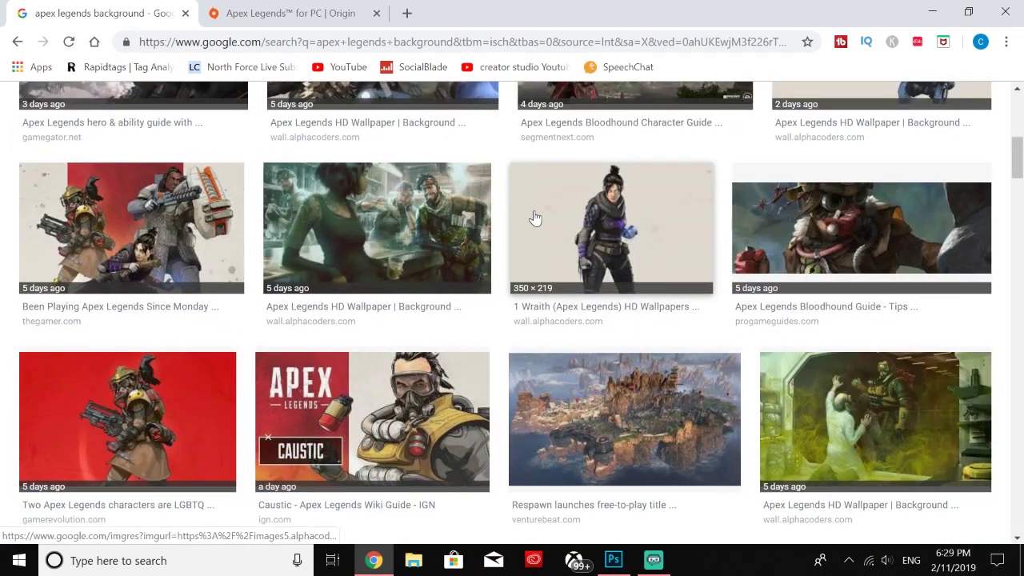
{"action": "scroll", "coordinate": [534, 218], "scroll_direction": "down", "scroll_amount": 1}
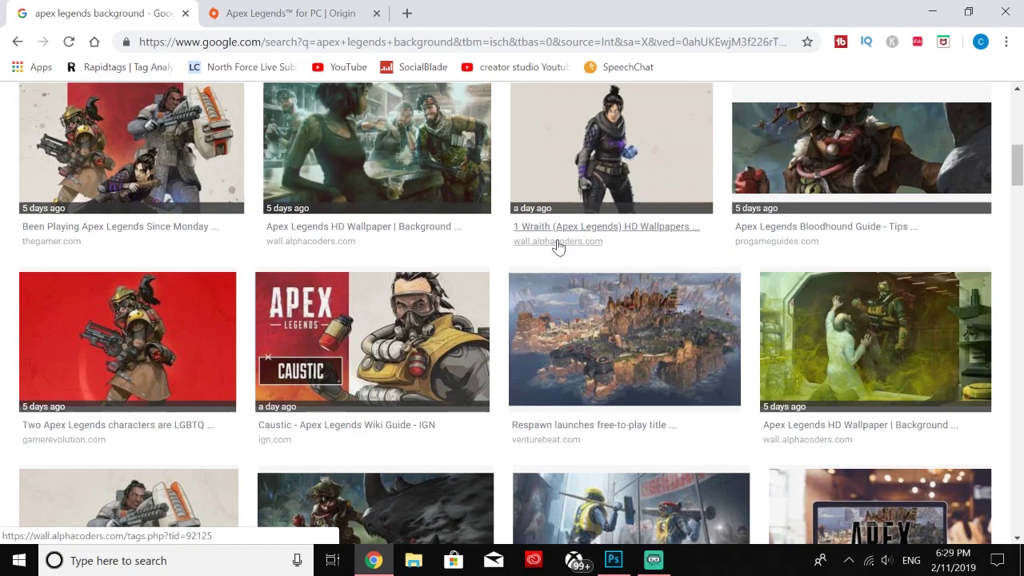
{"action": "scroll", "coordinate": [558, 247], "scroll_direction": "down", "scroll_amount": 3}
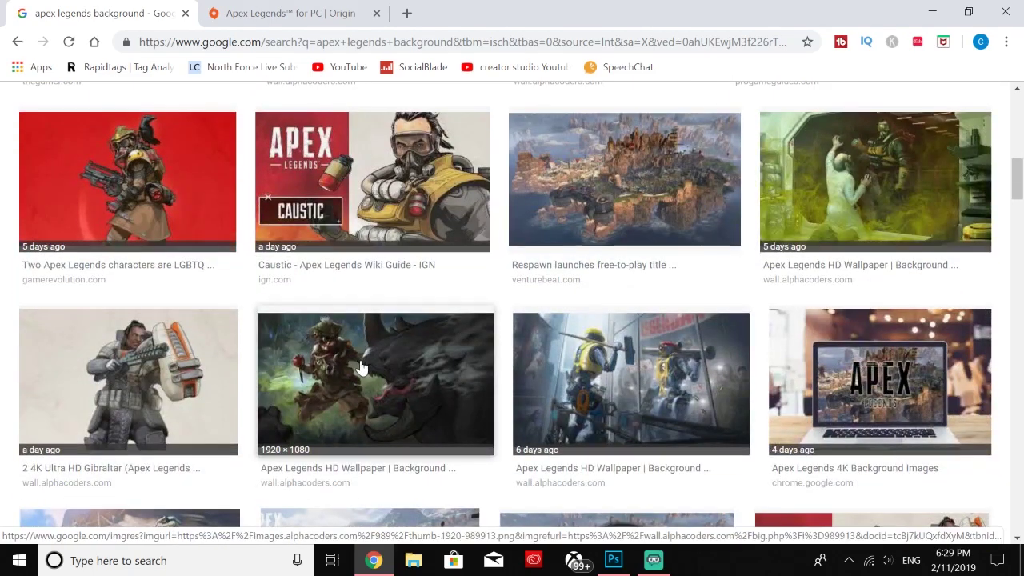
{"action": "left_click", "coordinate": [361, 366]}
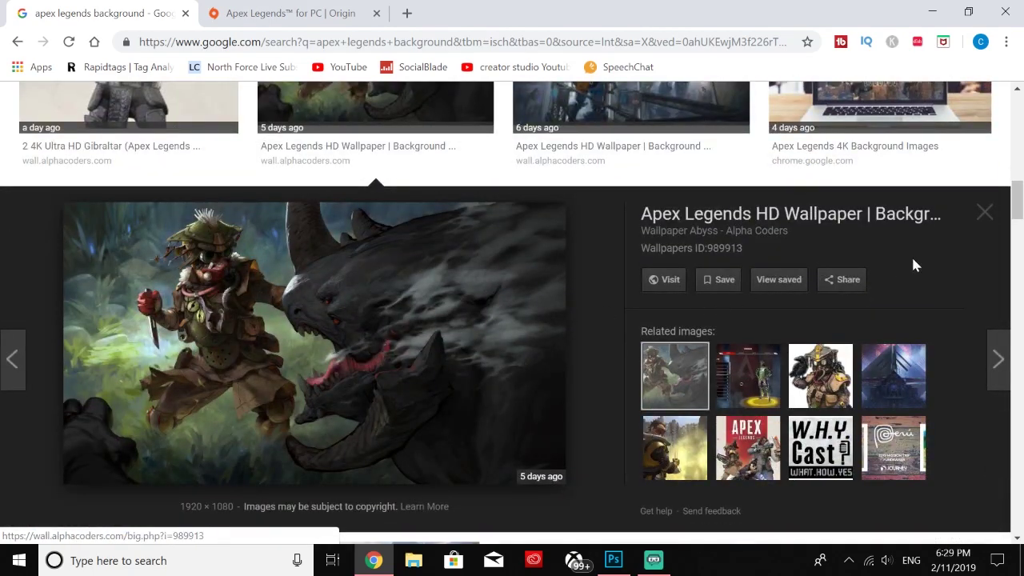
{"action": "left_click", "coordinate": [982, 215]}
{"action": "scroll", "coordinate": [220, 377], "scroll_direction": "down", "scroll_amount": 5}
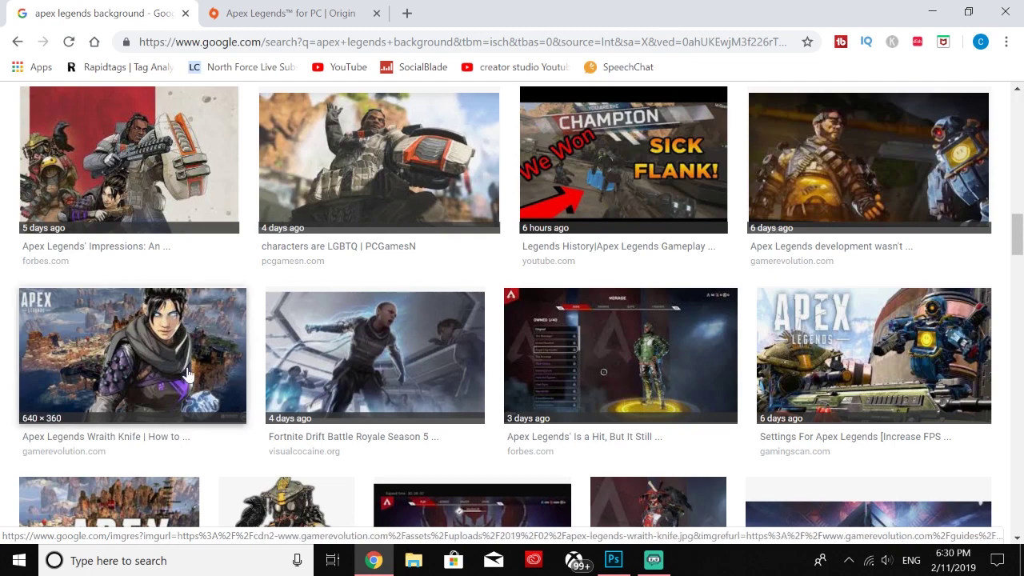
Switch to the Apex Legends Origin store page and scroll to its screenshots.
{"action": "left_click", "coordinate": [301, 6]}
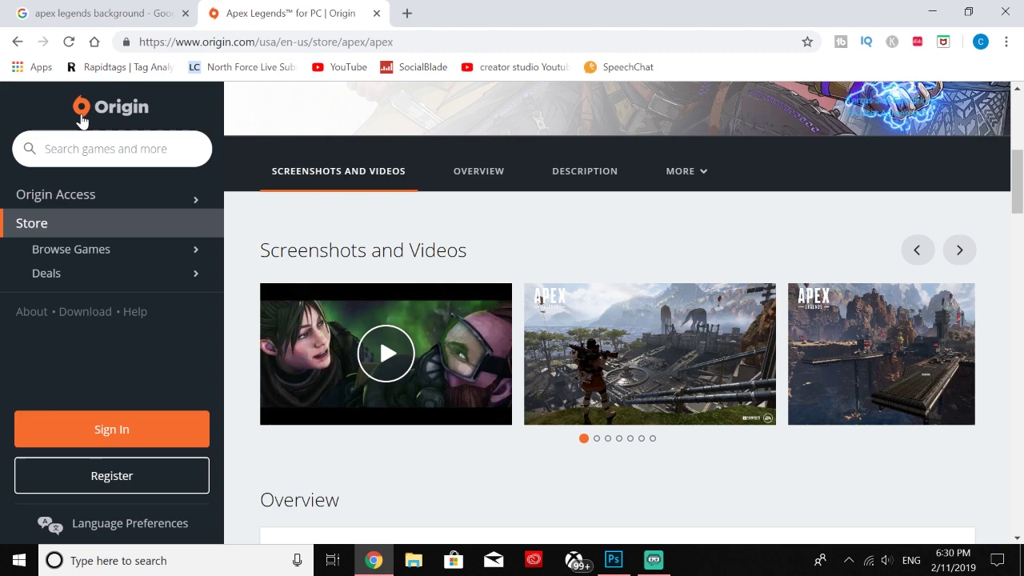
{"action": "scroll", "coordinate": [270, 219], "scroll_direction": "up", "scroll_amount": 5}
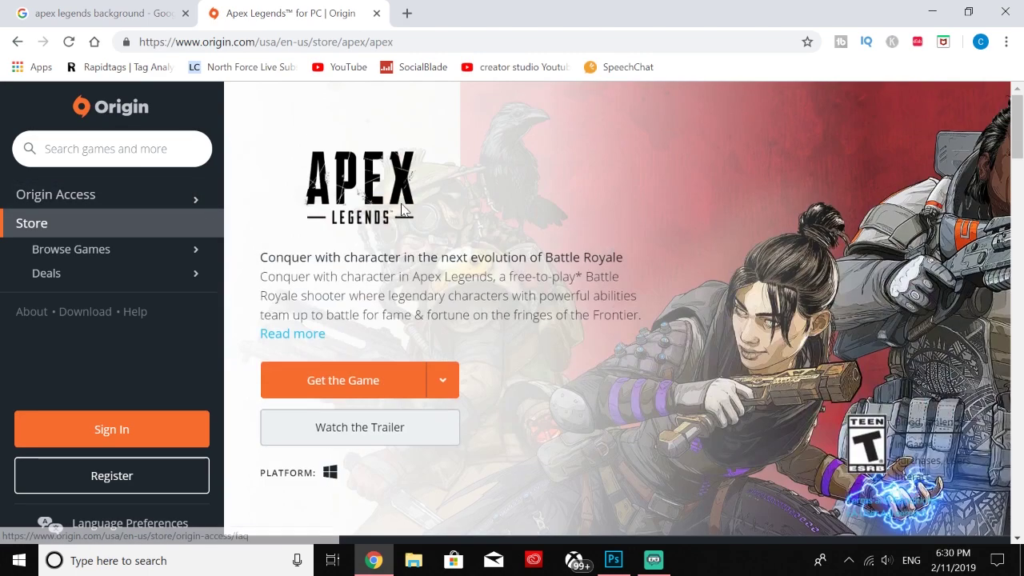
{"action": "scroll", "coordinate": [438, 262], "scroll_direction": "down", "scroll_amount": 1}
{"action": "scroll", "coordinate": [438, 262], "scroll_direction": "down", "scroll_amount": 5}
{"action": "scroll", "coordinate": [389, 267], "scroll_direction": "up", "scroll_amount": 1}
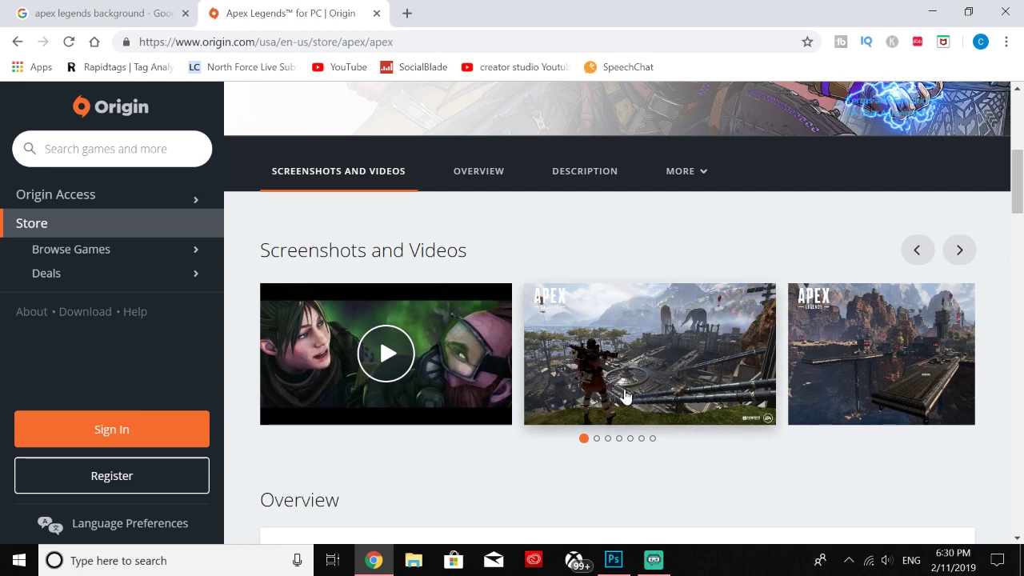
Advance through the game screenshots to the last one.
{"action": "left_click", "coordinate": [966, 256]}
{"action": "left_click", "coordinate": [969, 258]}
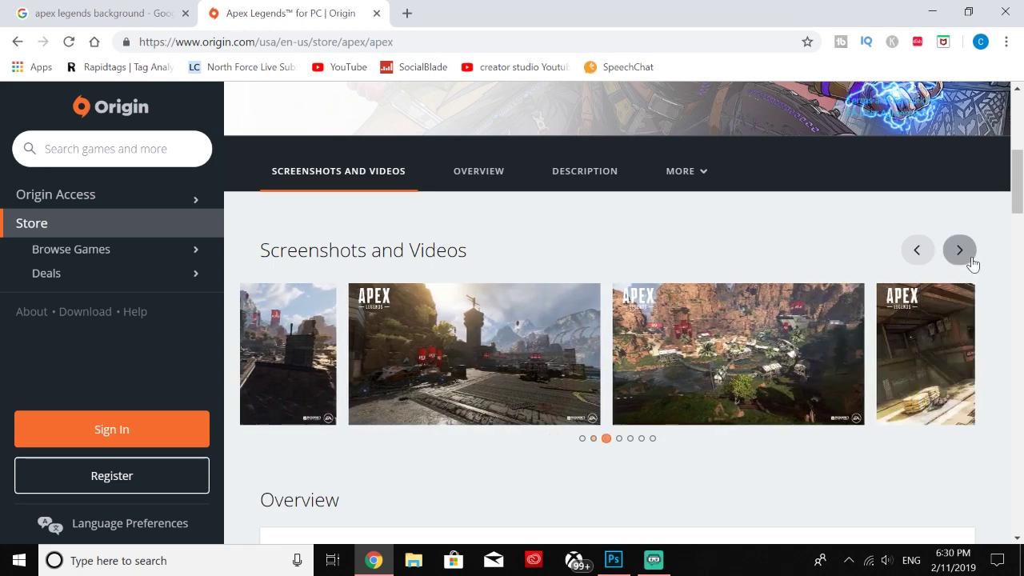
{"action": "left_click", "coordinate": [966, 253]}
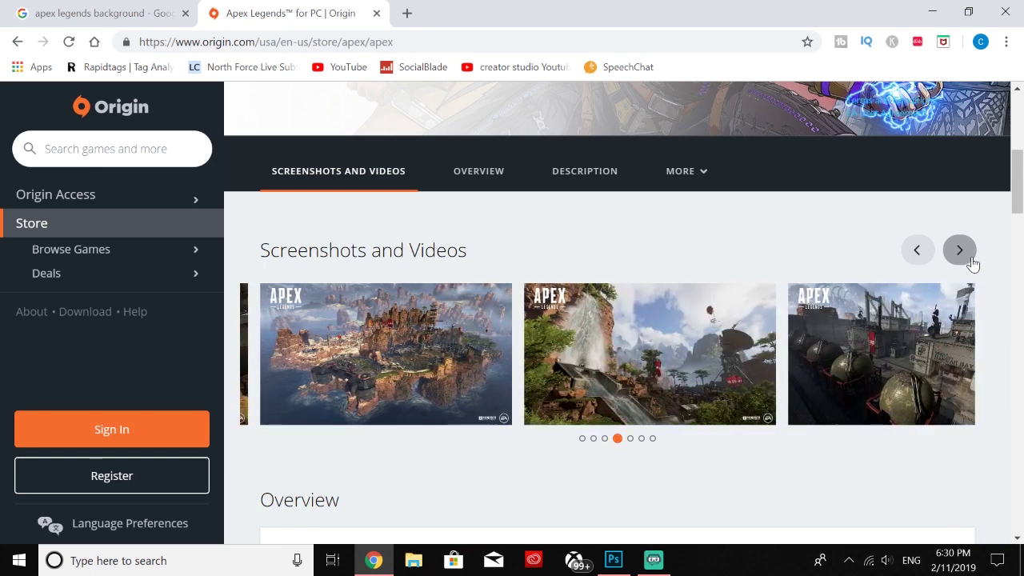
{"action": "left_click", "coordinate": [966, 255]}
{"action": "left_click", "coordinate": [969, 258]}
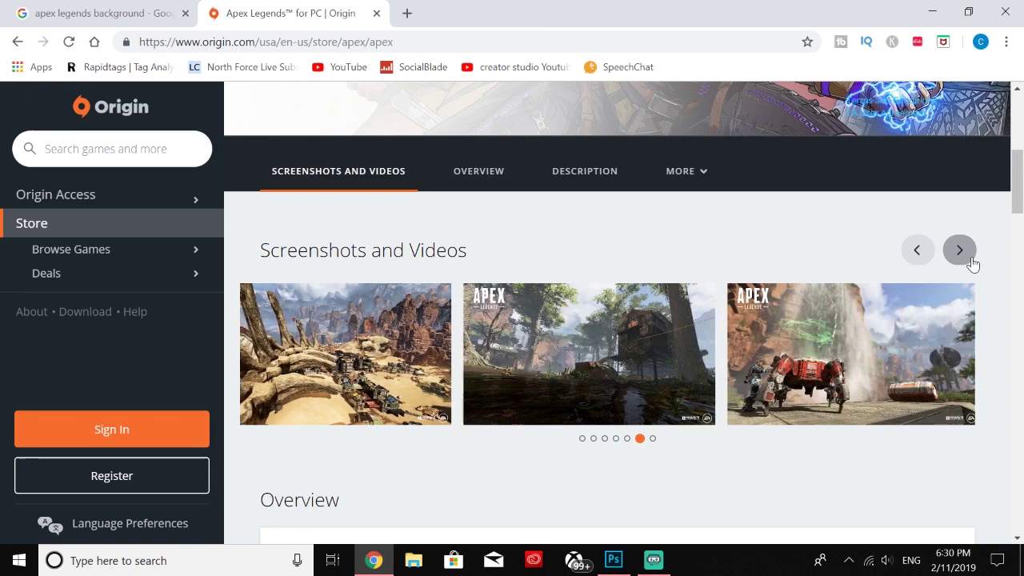
{"action": "left_click", "coordinate": [970, 261]}
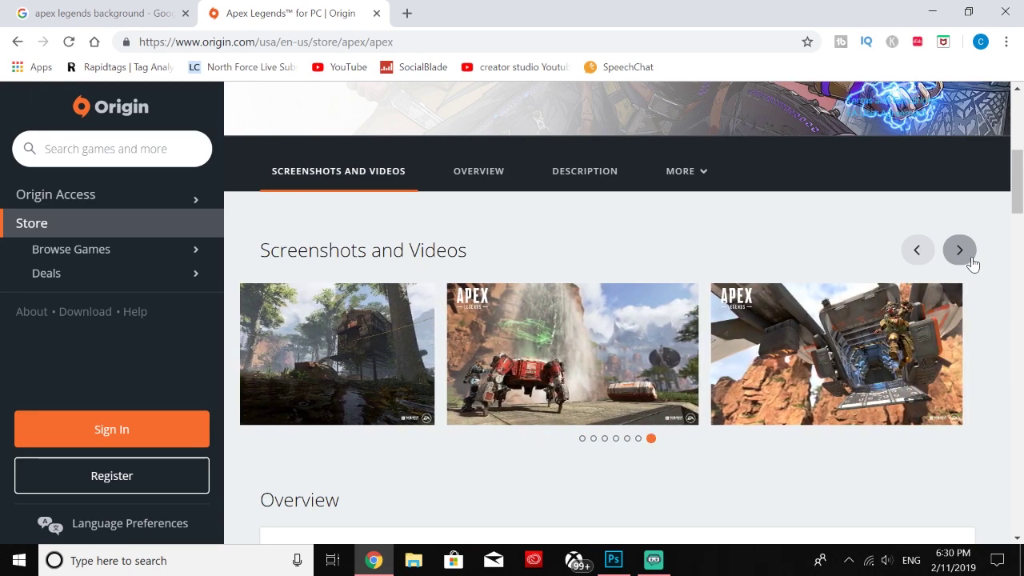
View the dropship screenshot full size and its image options, then close it and hide the browser.
{"action": "left_click", "coordinate": [889, 368]}
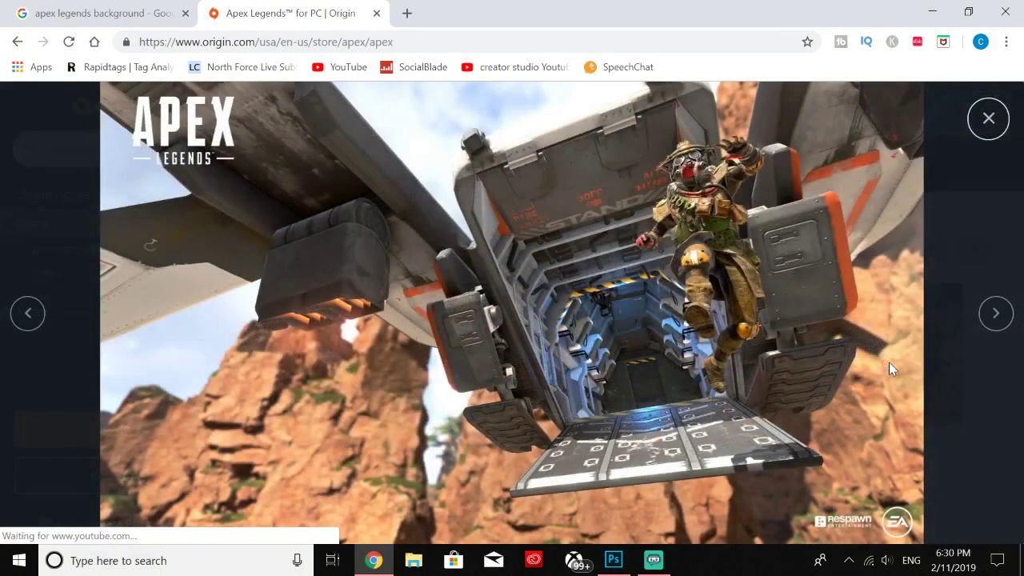
{"action": "right_click", "coordinate": [548, 291]}
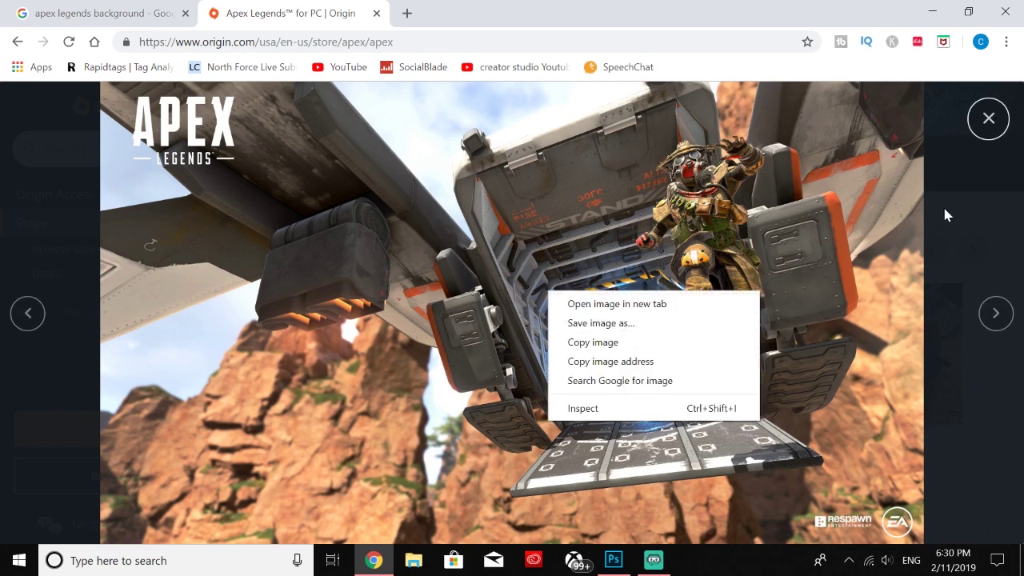
{"action": "left_click", "coordinate": [982, 124]}
{"action": "left_click", "coordinate": [986, 120]}
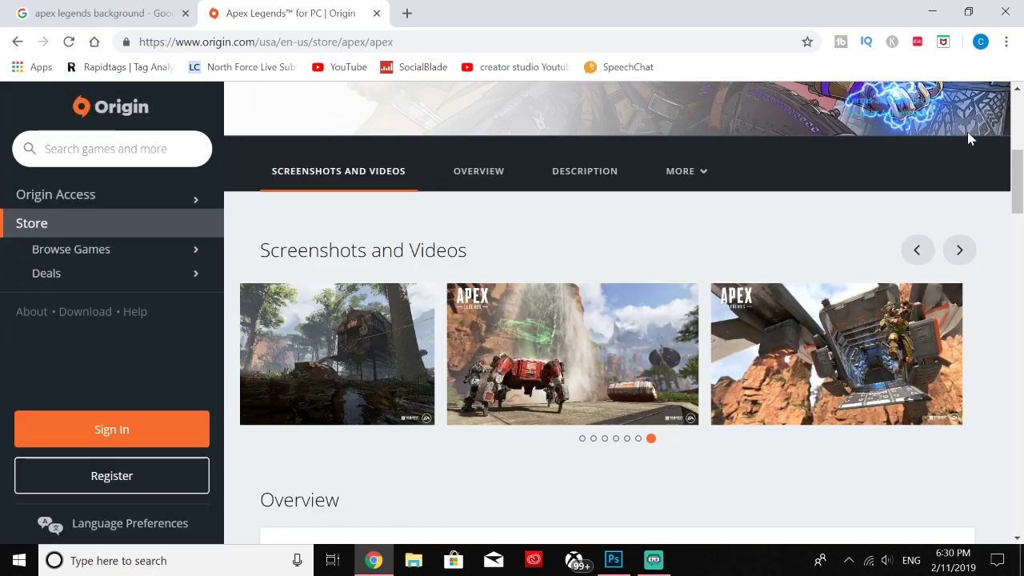
{"action": "left_click", "coordinate": [932, 9]}
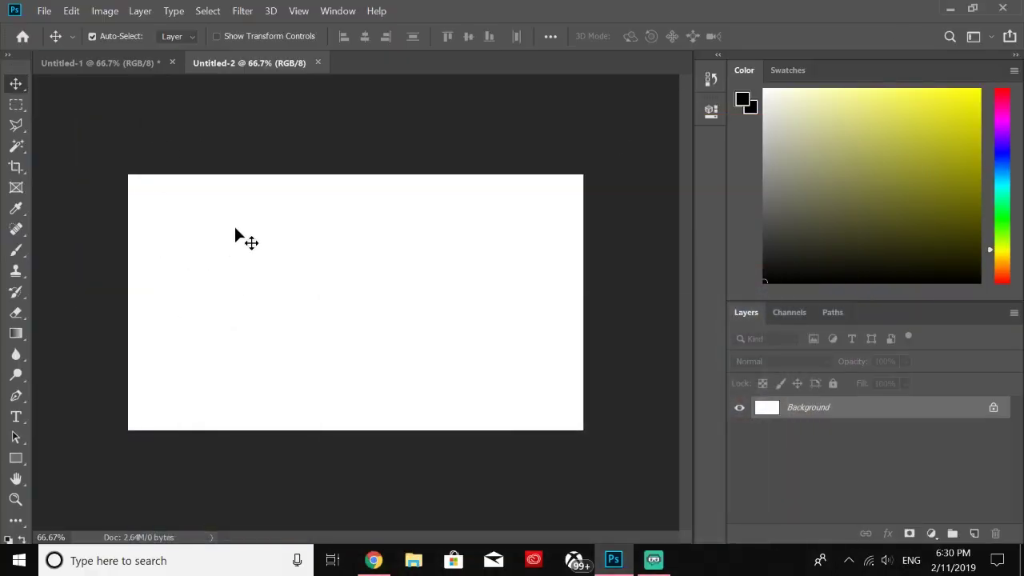
Start File > Place Embedded to bring an image into the canvas.
{"action": "left_click", "coordinate": [46, 13]}
{"action": "left_click", "coordinate": [44, 12]}
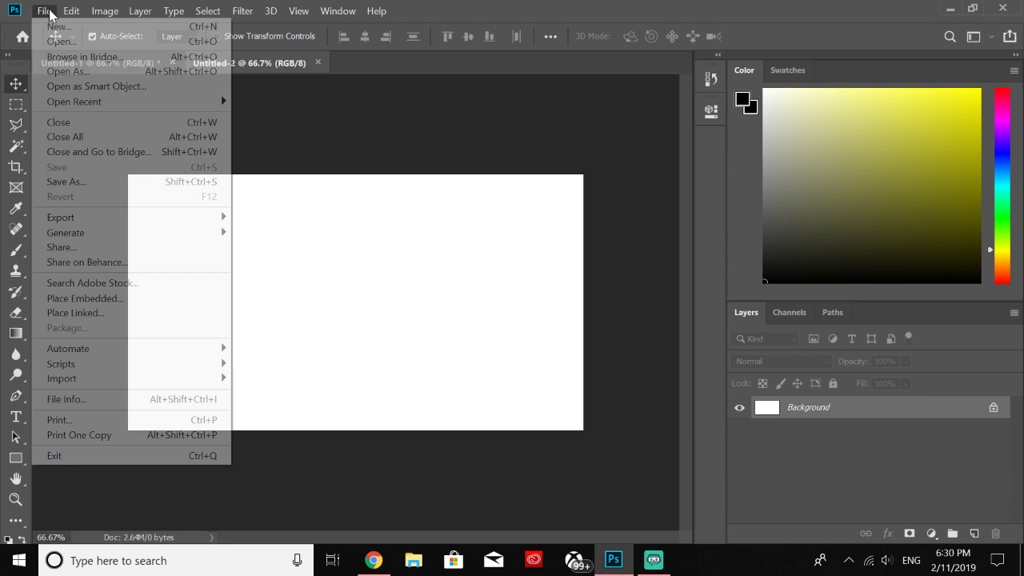
{"action": "left_click", "coordinate": [44, 12]}
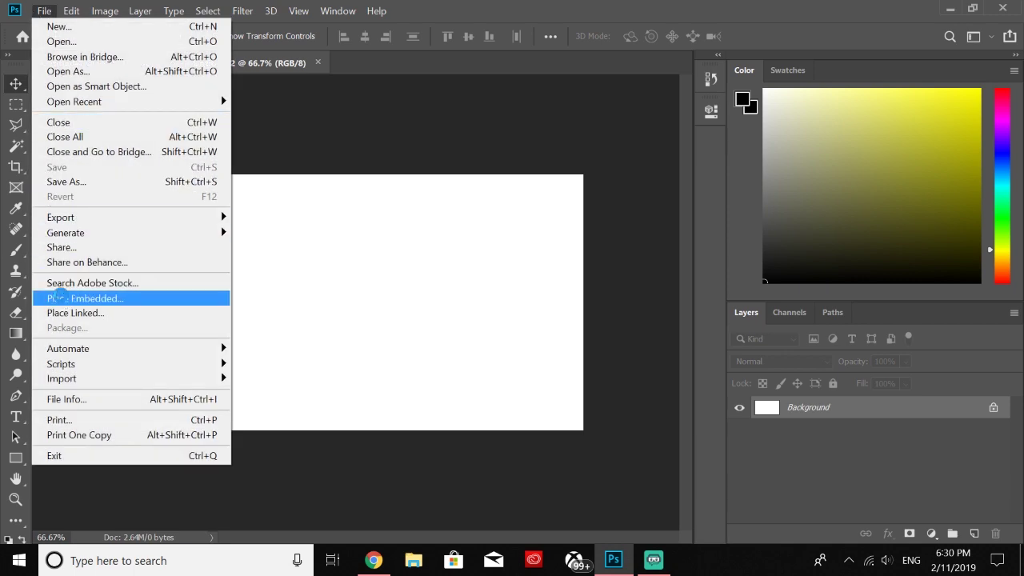
{"action": "left_click", "coordinate": [58, 297]}
{"action": "scroll", "coordinate": [418, 209], "scroll_direction": "down", "scroll_amount": 3}
{"action": "scroll", "coordinate": [418, 210], "scroll_direction": "down", "scroll_amount": 5}
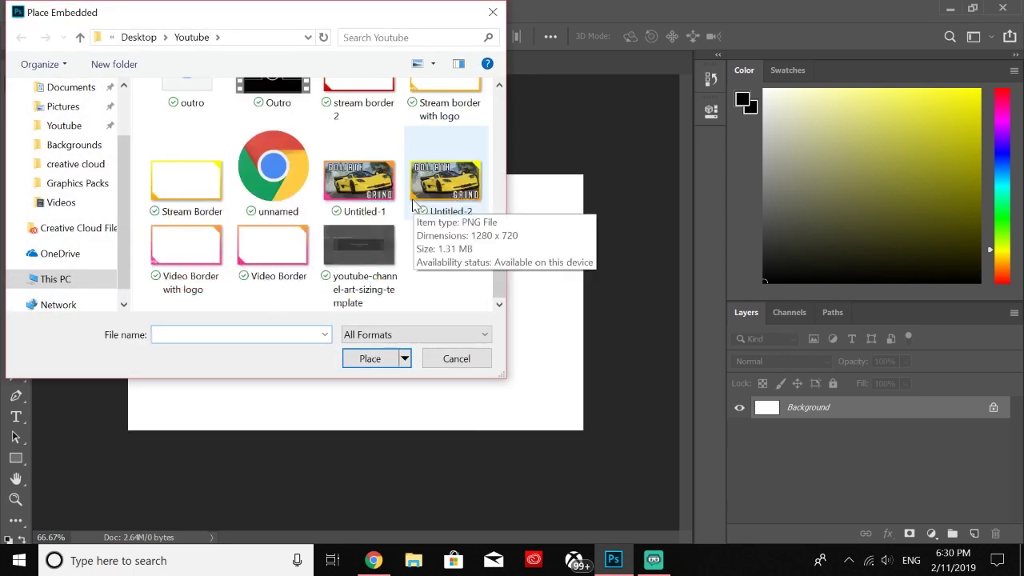
{"action": "scroll", "coordinate": [408, 189], "scroll_direction": "up", "scroll_amount": 10}
Place apex-legends-wraith-knife from the Desktop onto the canvas.
{"action": "left_click", "coordinate": [138, 37]}
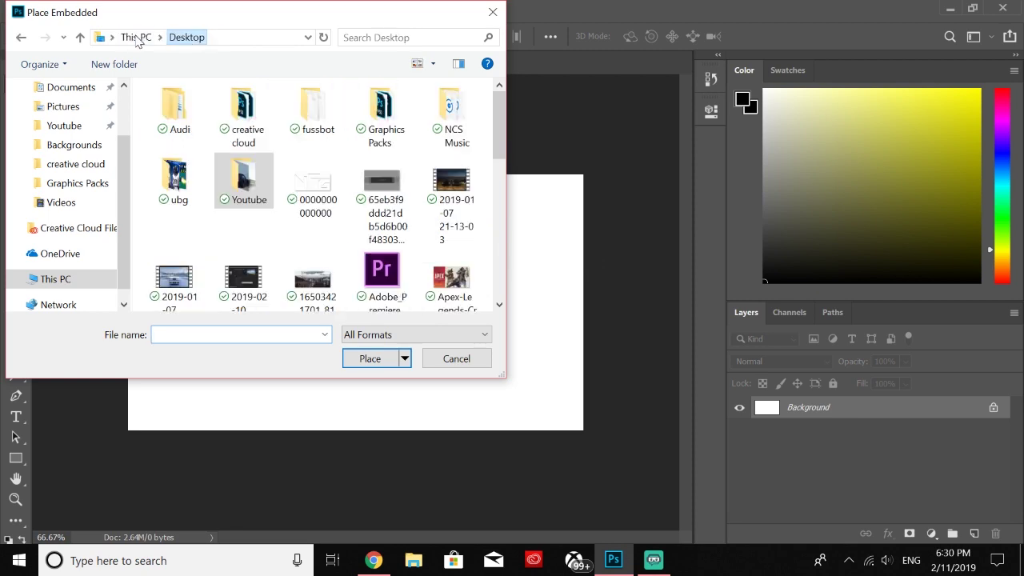
{"action": "scroll", "coordinate": [350, 184], "scroll_direction": "down", "scroll_amount": 1}
{"action": "scroll", "coordinate": [350, 184], "scroll_direction": "down", "scroll_amount": 3}
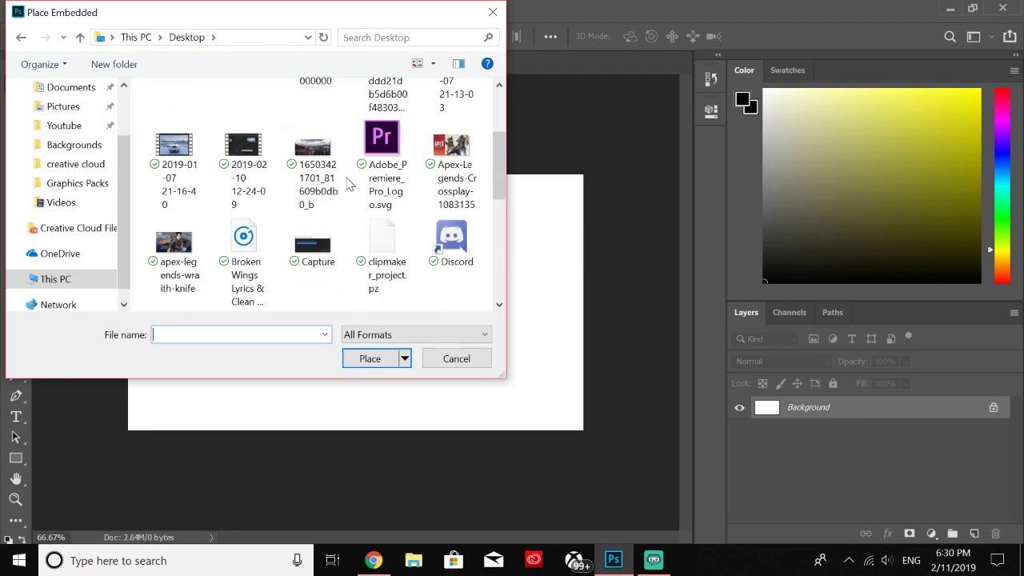
{"action": "scroll", "coordinate": [432, 170], "scroll_direction": "up", "scroll_amount": 1}
{"action": "double_click", "coordinate": [182, 205]}
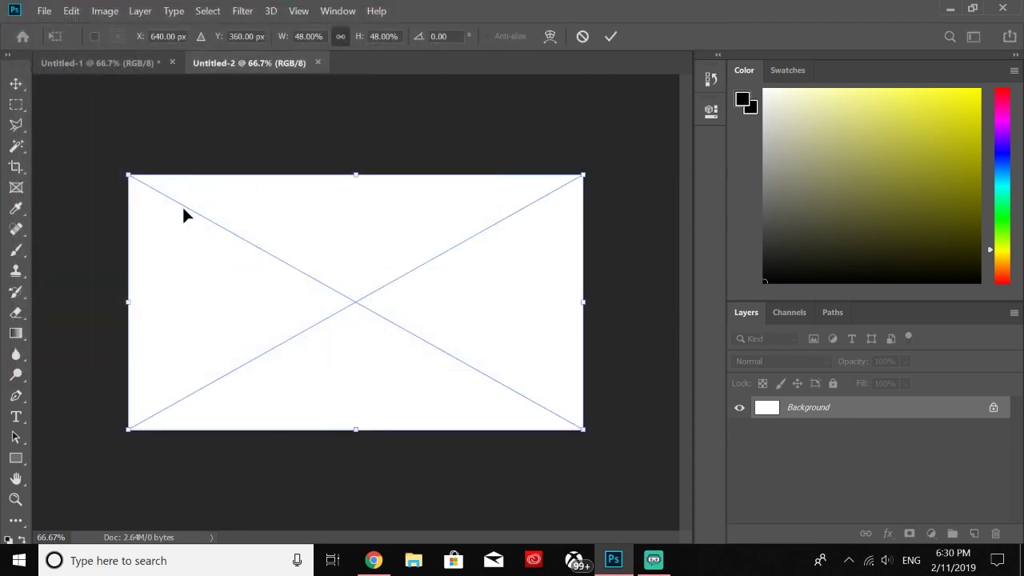
Commit the placed artwork and delete the white Background layer.
{"action": "left_click", "coordinate": [612, 35]}
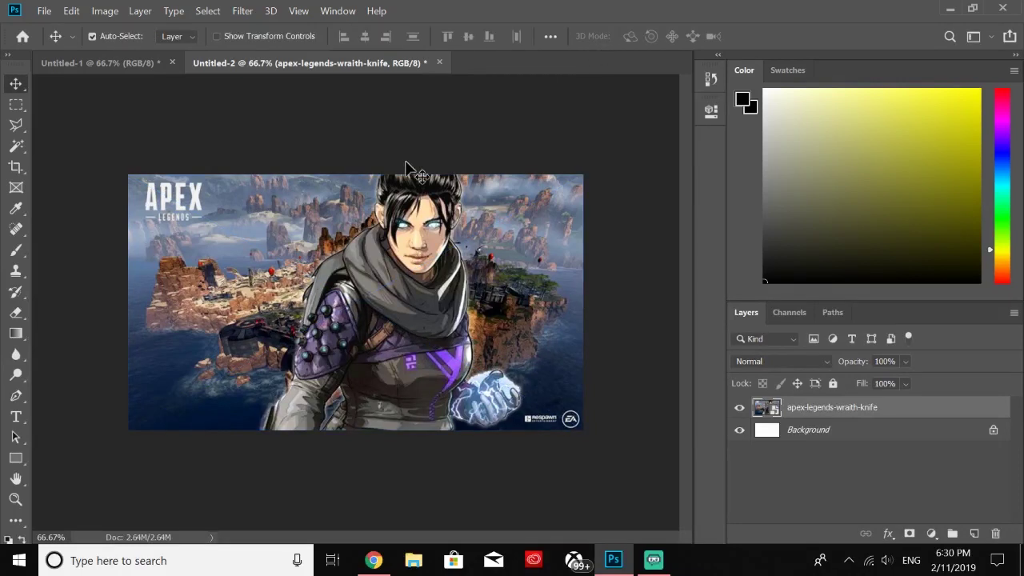
{"action": "left_click", "coordinate": [792, 433]}
{"action": "key", "text": "Delete"}
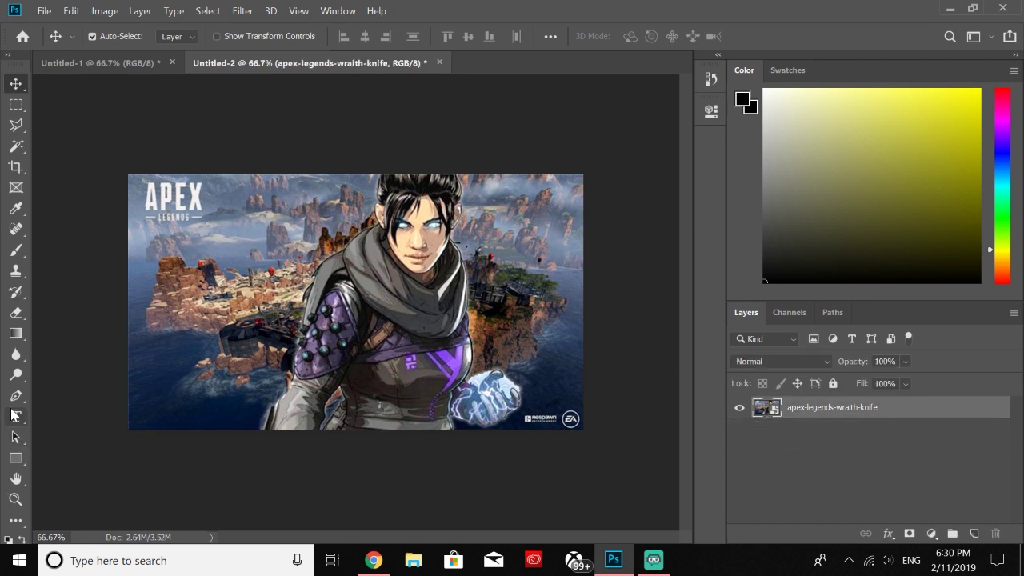
Place the Video Border image from the Youtube folder as an embedded layer.
{"action": "left_click", "coordinate": [44, 10]}
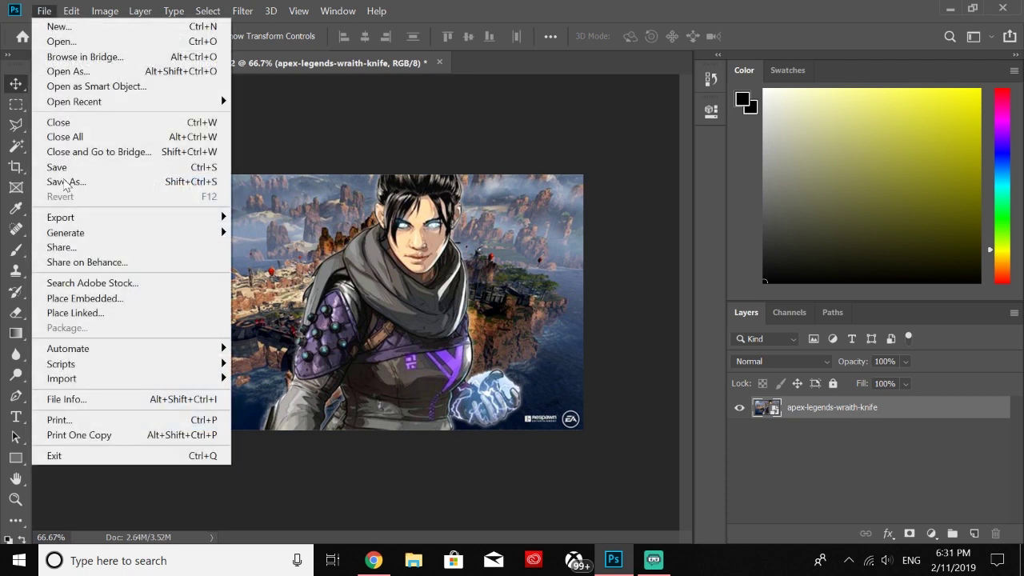
{"action": "left_click", "coordinate": [79, 297]}
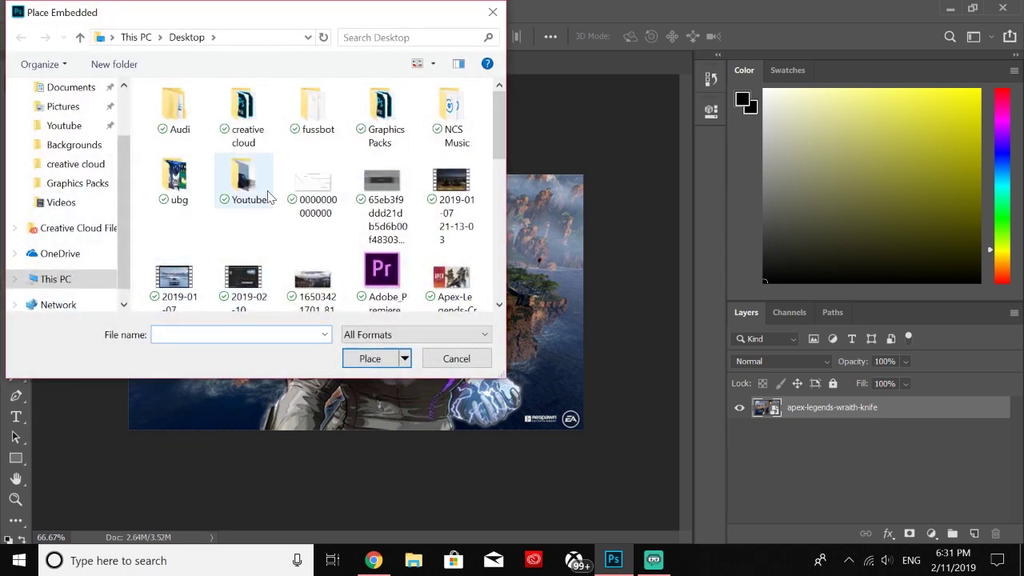
{"action": "double_click", "coordinate": [270, 182]}
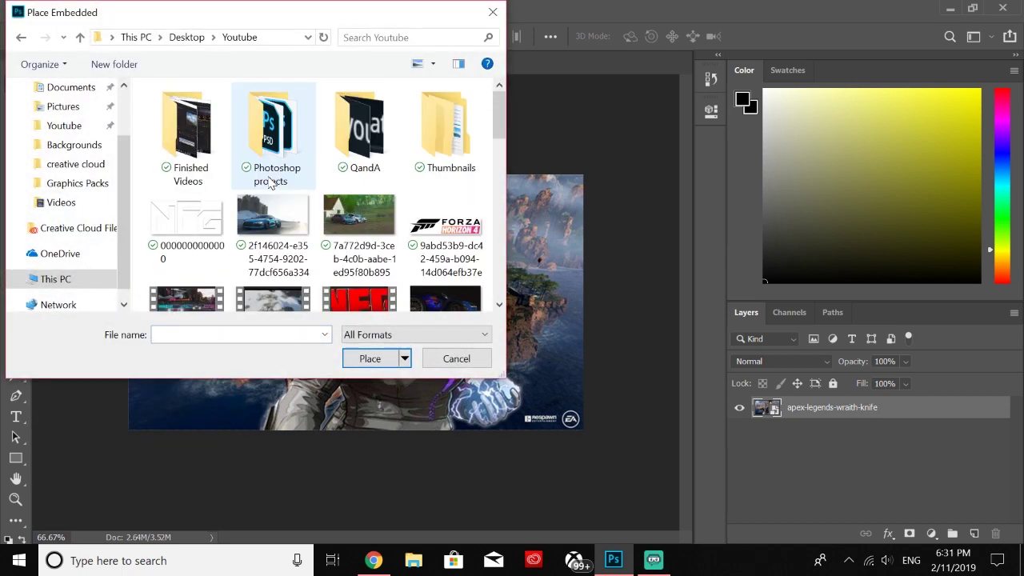
{"action": "scroll", "coordinate": [271, 183], "scroll_direction": "down", "scroll_amount": 10}
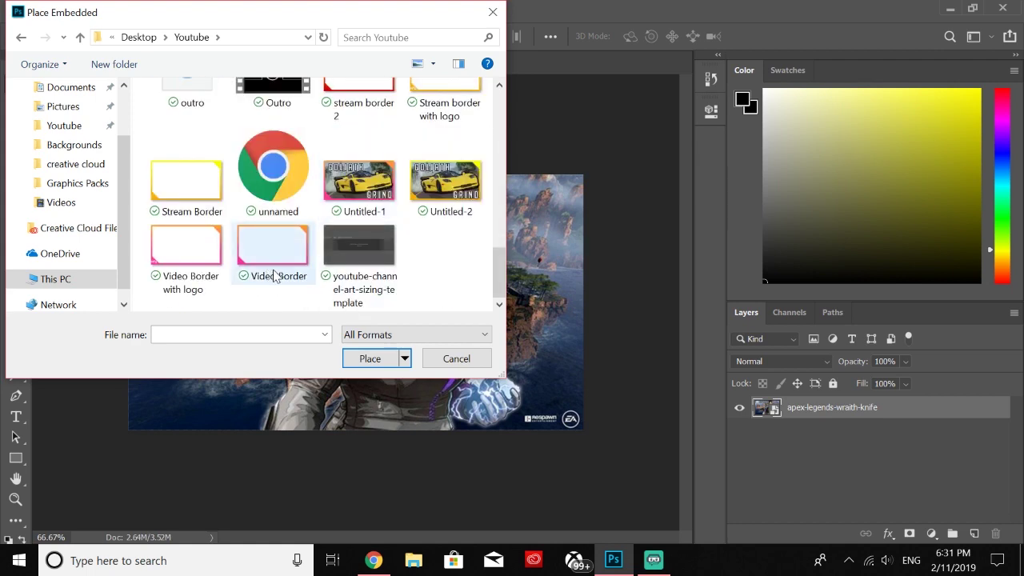
{"action": "double_click", "coordinate": [275, 276]}
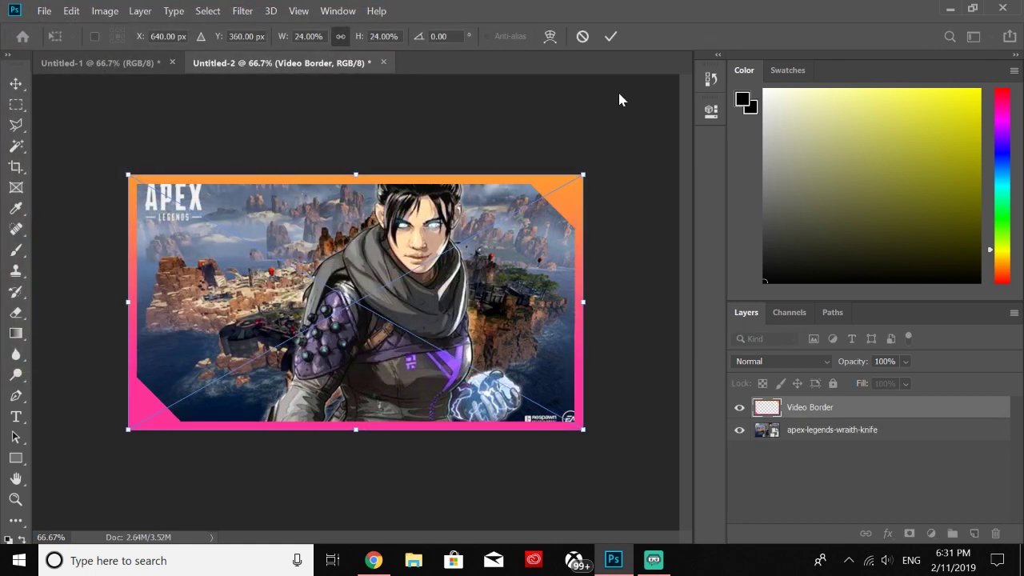
{"action": "left_click", "coordinate": [612, 37]}
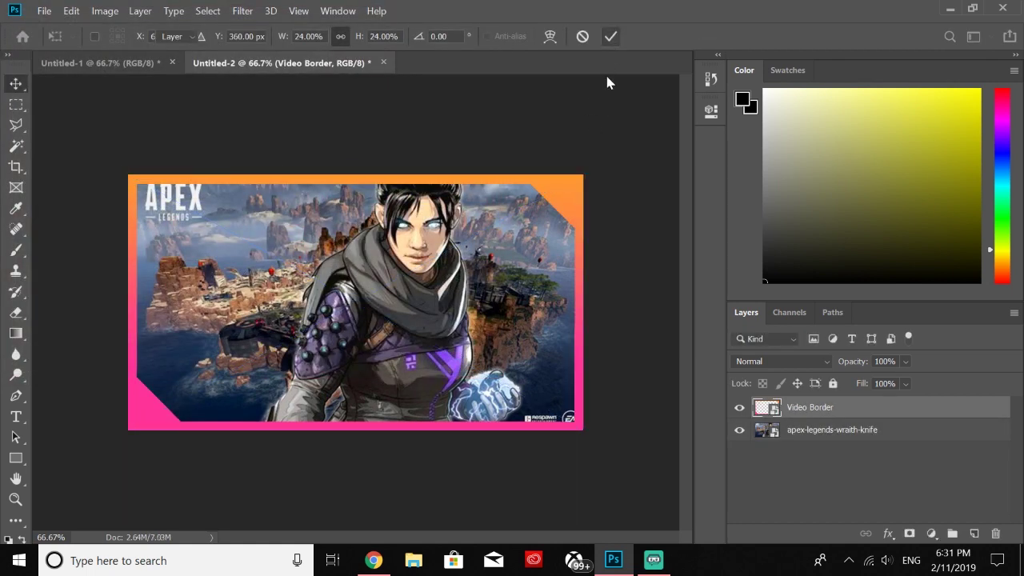
Nudge the Wraith artwork layer with arrow keys to sit neatly inside the border.
{"action": "left_click", "coordinate": [558, 320]}
{"action": "key", "text": "Down"}
{"action": "key", "text": "Down"}
{"action": "key", "text": "Down"}
{"action": "key", "text": "Down"}
{"action": "key", "text": "Down"}
{"action": "key", "text": "Down"}
{"action": "key", "text": "Down"}
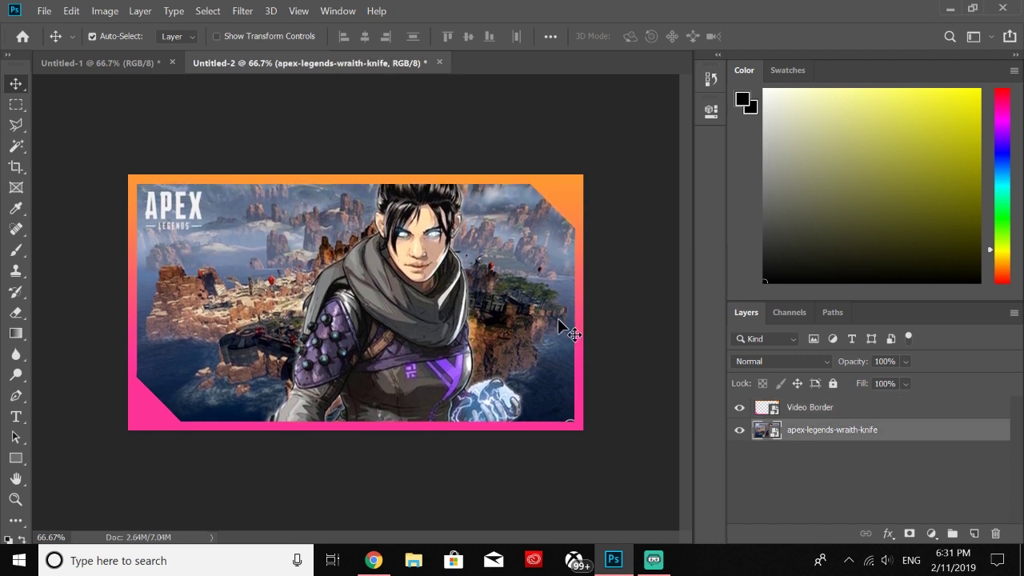
{"action": "key", "text": "Down"}
{"action": "key", "text": "Down"}
{"action": "key", "text": "Down"}
{"action": "key", "text": "Down"}
{"action": "key", "text": "Down"}
{"action": "key", "text": "Down"}
{"action": "key", "text": "Down"}
{"action": "key", "text": "Down"}
{"action": "key", "text": "Down"}
{"action": "key", "text": "Down"}
{"action": "key", "text": "Up"}
{"action": "key", "text": "Up"}
{"action": "key", "text": "Up"}
{"action": "key", "text": "Up"}
{"action": "key", "text": "Up"}
{"action": "key", "text": "Up"}
{"action": "key", "text": "Up"}
{"action": "key", "text": "Up"}
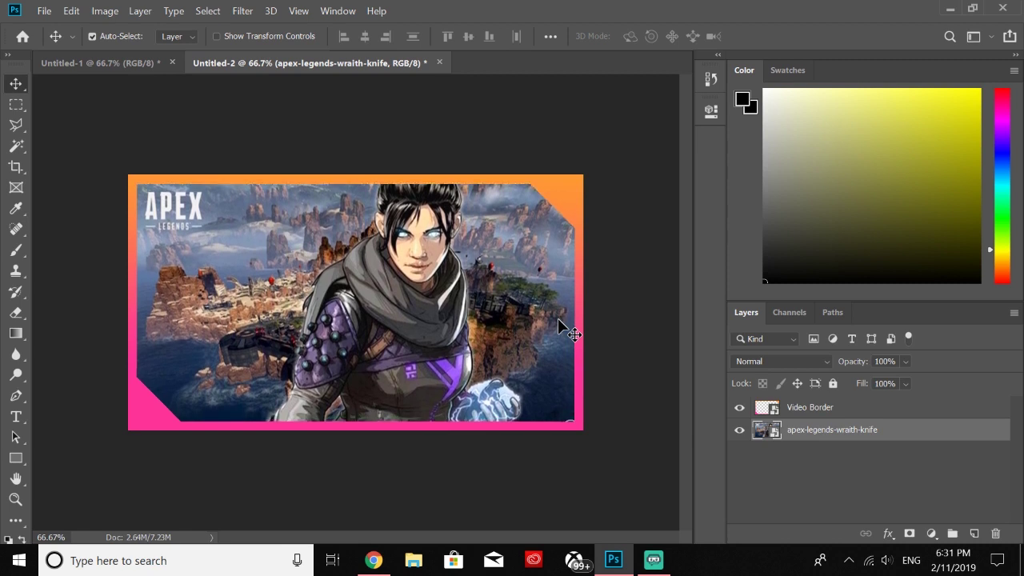
{"action": "key", "text": "Right"}
{"action": "key", "text": "Right"}
{"action": "key", "text": "Right"}
{"action": "key", "text": "Right"}
{"action": "key", "text": "Right"}
{"action": "key", "text": "Right"}
{"action": "key", "text": "Right"}
{"action": "key", "text": "Right"}
{"action": "key", "text": "Right"}
{"action": "key", "text": "Right"}
{"action": "key", "text": "Right"}
{"action": "key", "text": "Right"}
{"action": "key", "text": "Right"}
{"action": "key", "text": "Right"}
{"action": "key", "text": "Right"}
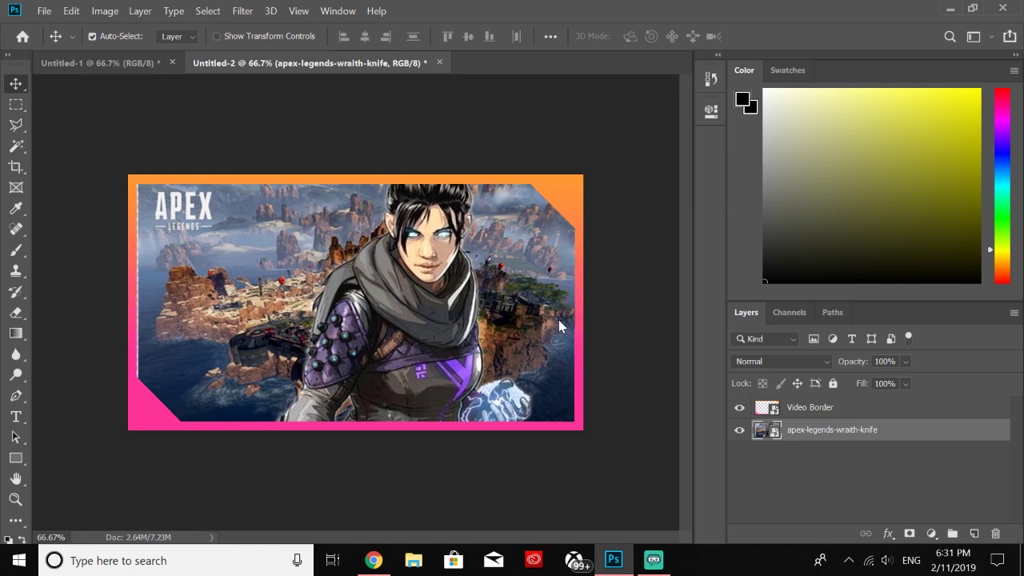
{"action": "key", "text": "Left"}
{"action": "key", "text": "Left"}
{"action": "key", "text": "Left"}
{"action": "key", "text": "Left"}
{"action": "key", "text": "Left"}
{"action": "key", "text": "Left"}
{"action": "key", "text": "Left"}
{"action": "key", "text": "Left"}
{"action": "key", "text": "Left"}
{"action": "key", "text": "Left"}
{"action": "key", "text": "Left"}
{"action": "key", "text": "Left"}
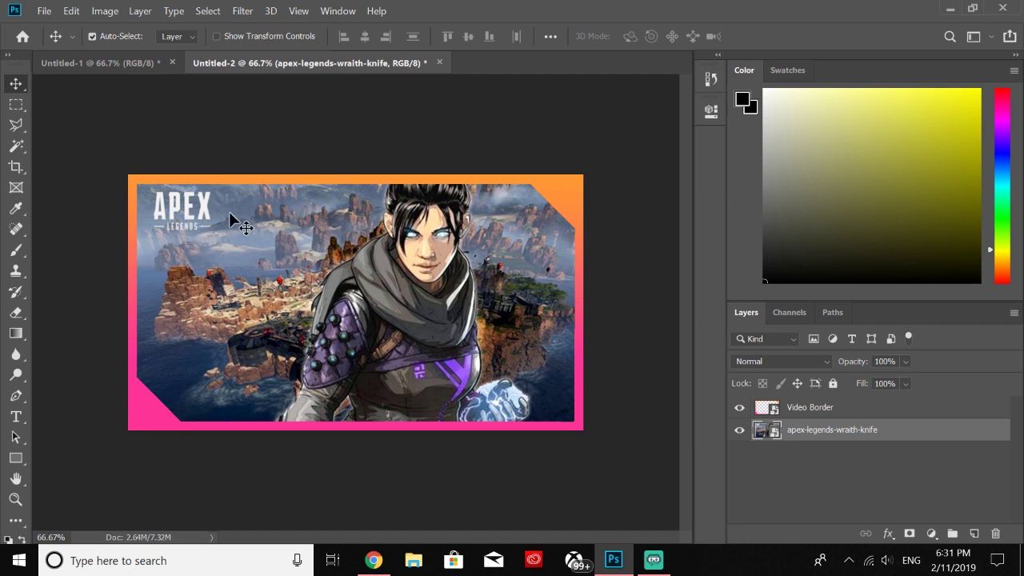
Add text layers reading 10, KILL and GAME, stacked one under another below the APEX logo.
{"action": "left_click", "coordinate": [18, 417]}
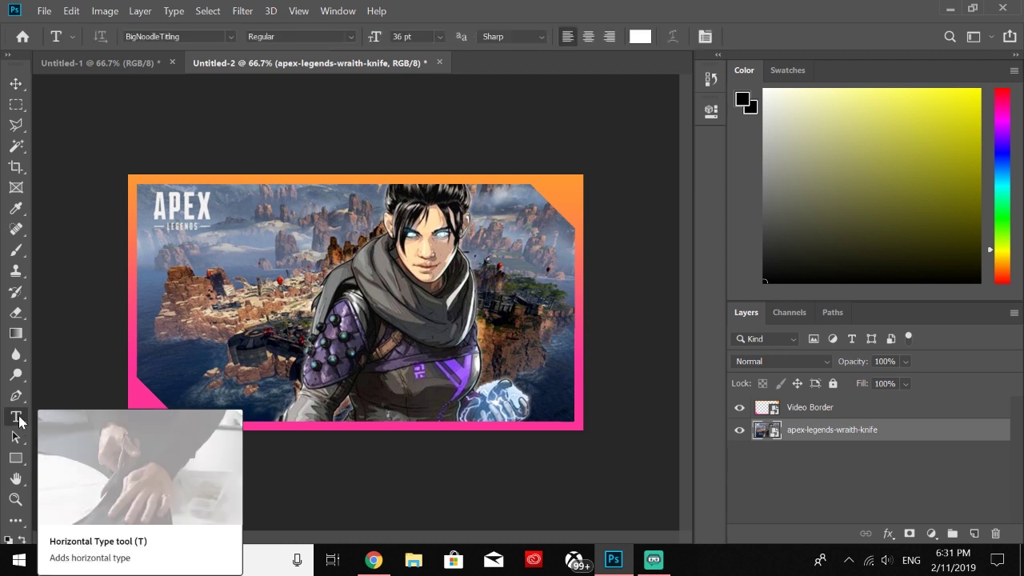
{"action": "left_click", "coordinate": [201, 256]}
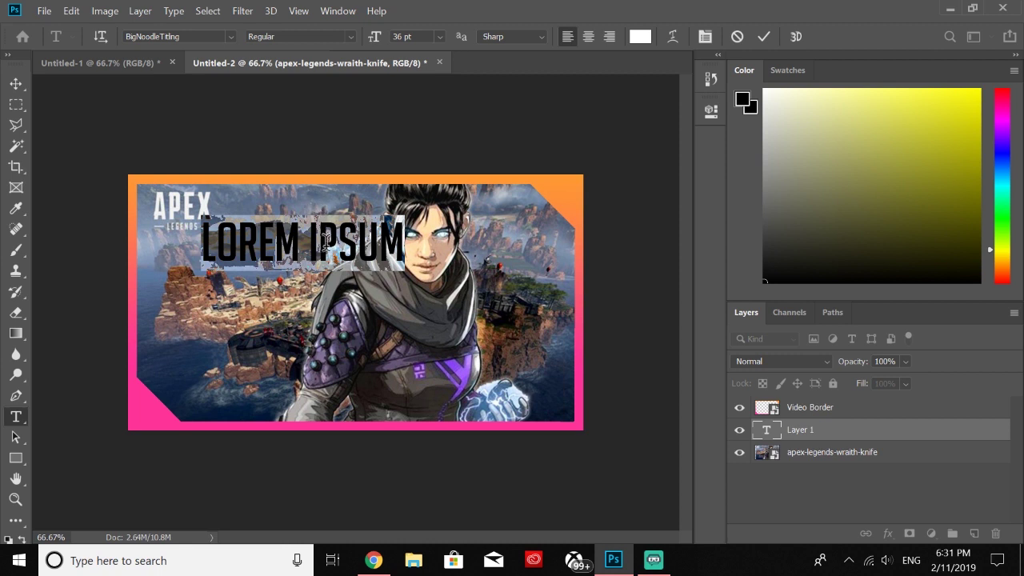
{"action": "type", "text": "10"}
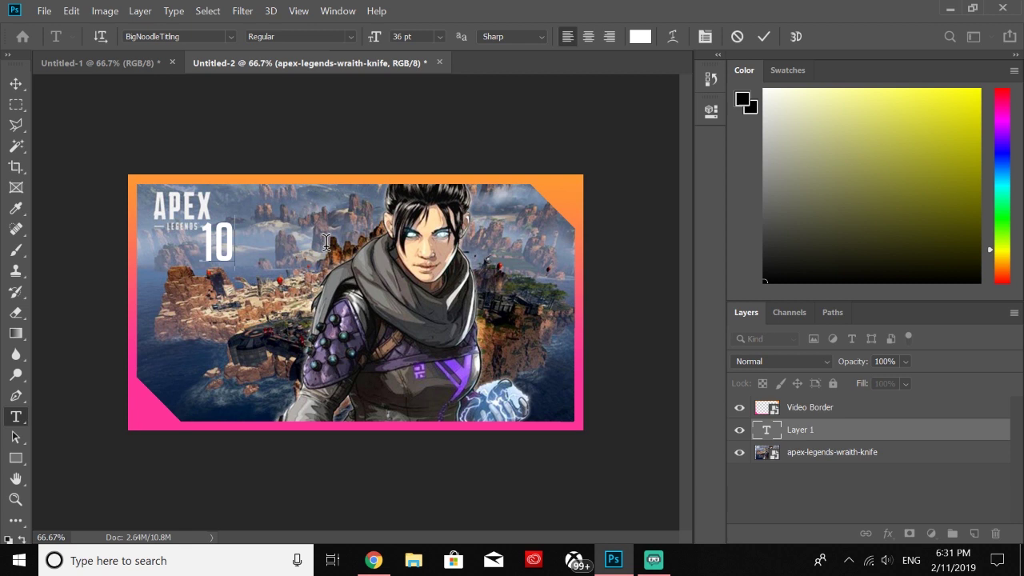
{"action": "left_click", "coordinate": [764, 36]}
{"action": "left_click", "coordinate": [206, 293]}
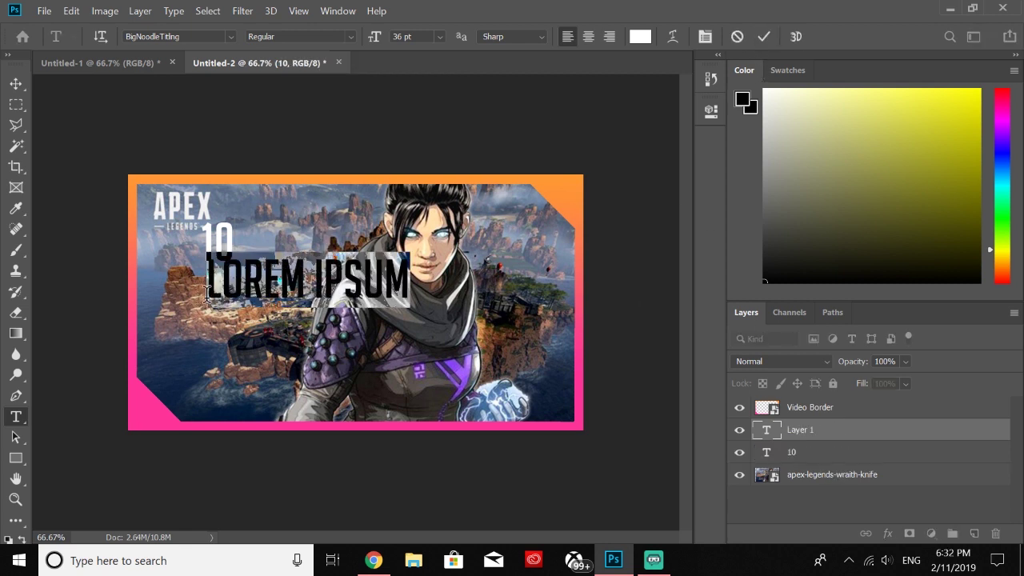
{"action": "type", "text": "KILL"}
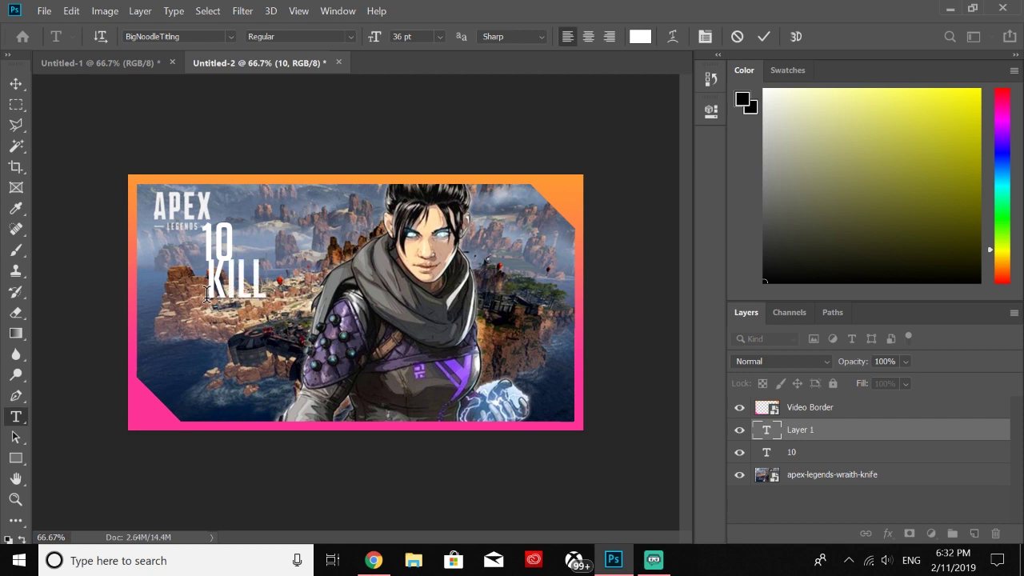
{"action": "type", "text": "L"}
{"action": "key", "text": "BackSpace"}
{"action": "left_click", "coordinate": [764, 36]}
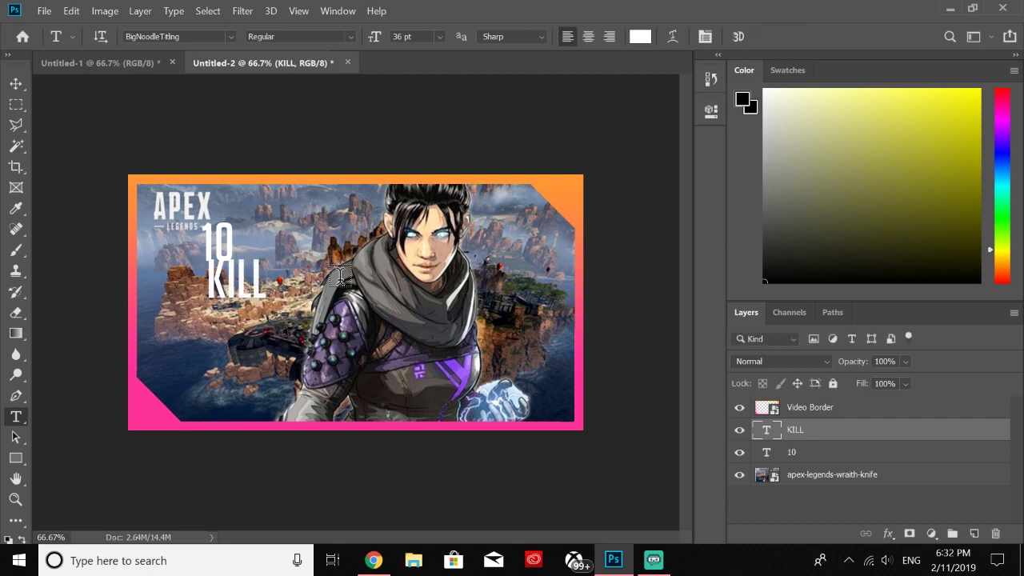
{"action": "left_click", "coordinate": [191, 344]}
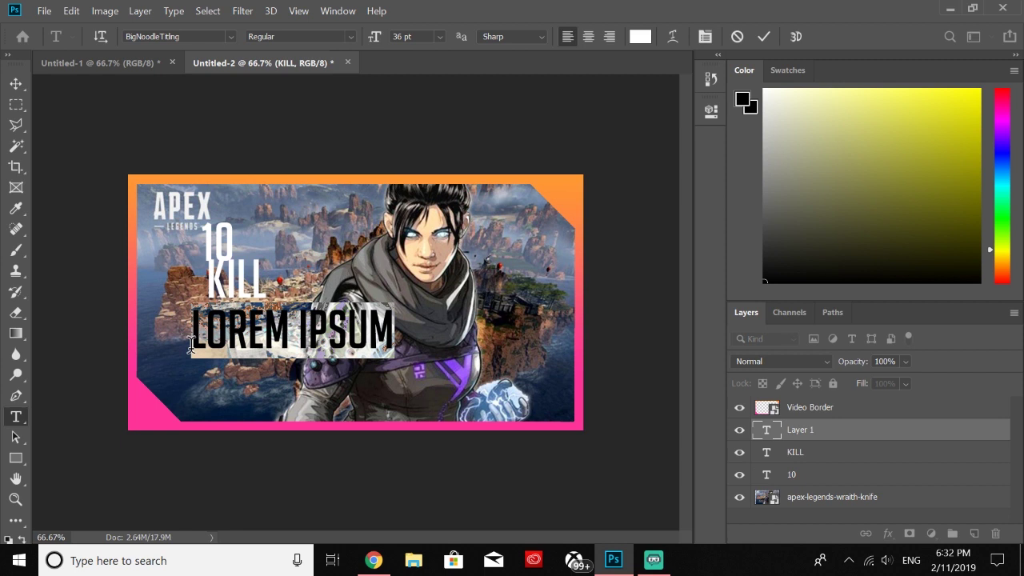
{"action": "type", "text": "GAME"}
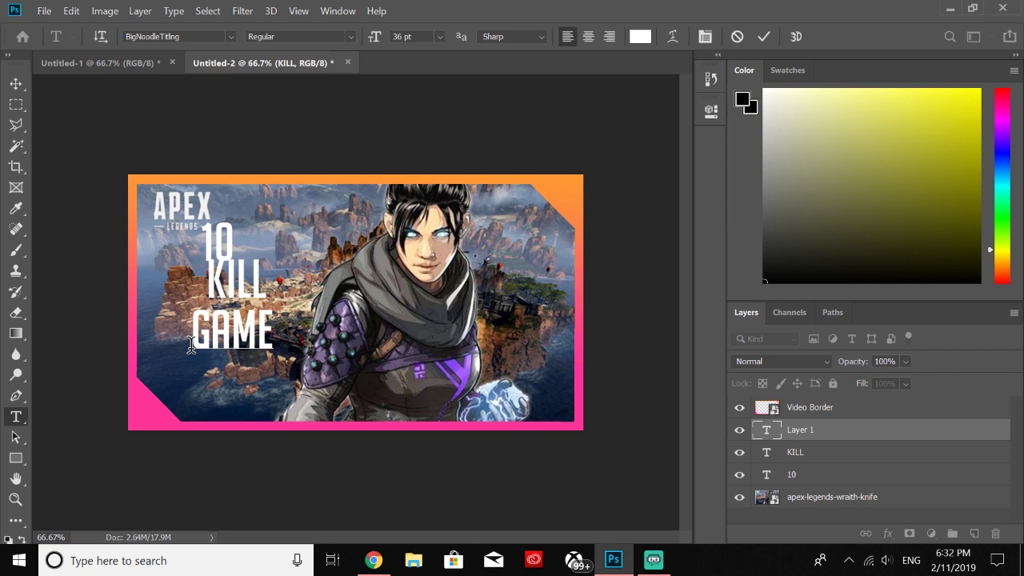
{"action": "left_click", "coordinate": [764, 36]}
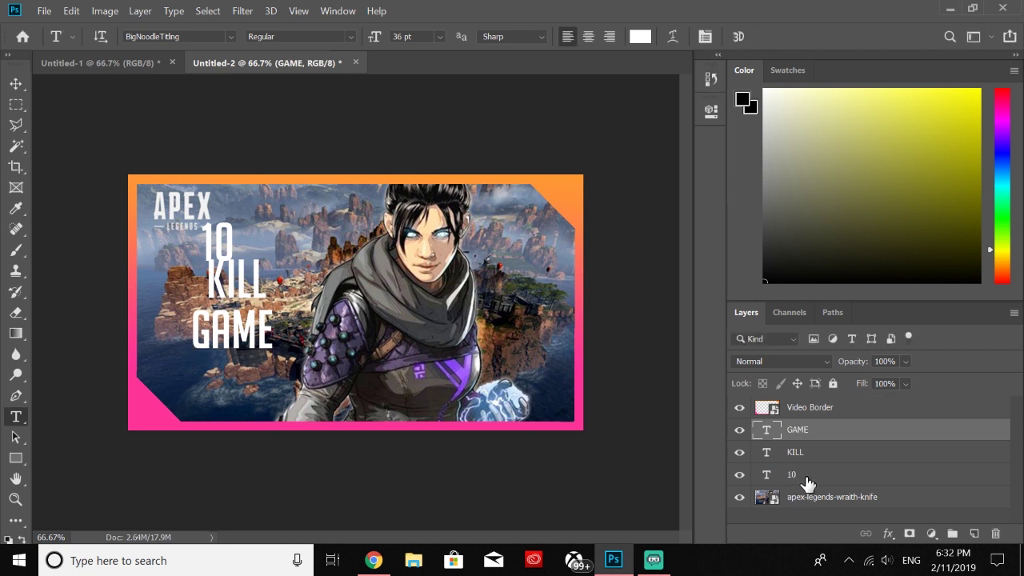
In the 10 layer's Layer Style, enable a Stroke and a black Outer Glow.
{"action": "double_click", "coordinate": [884, 484]}
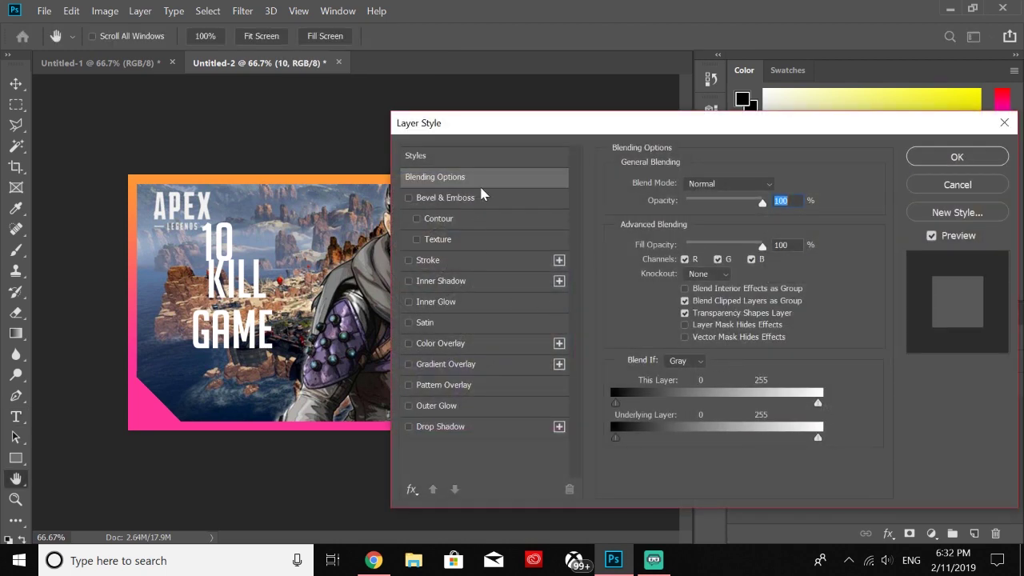
{"action": "left_click", "coordinate": [452, 263]}
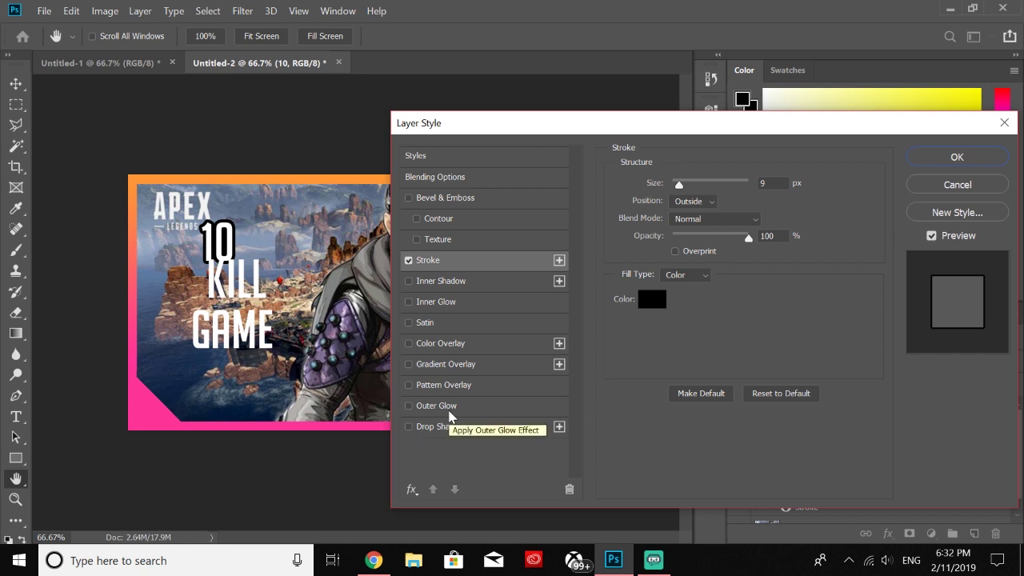
{"action": "left_click", "coordinate": [438, 407]}
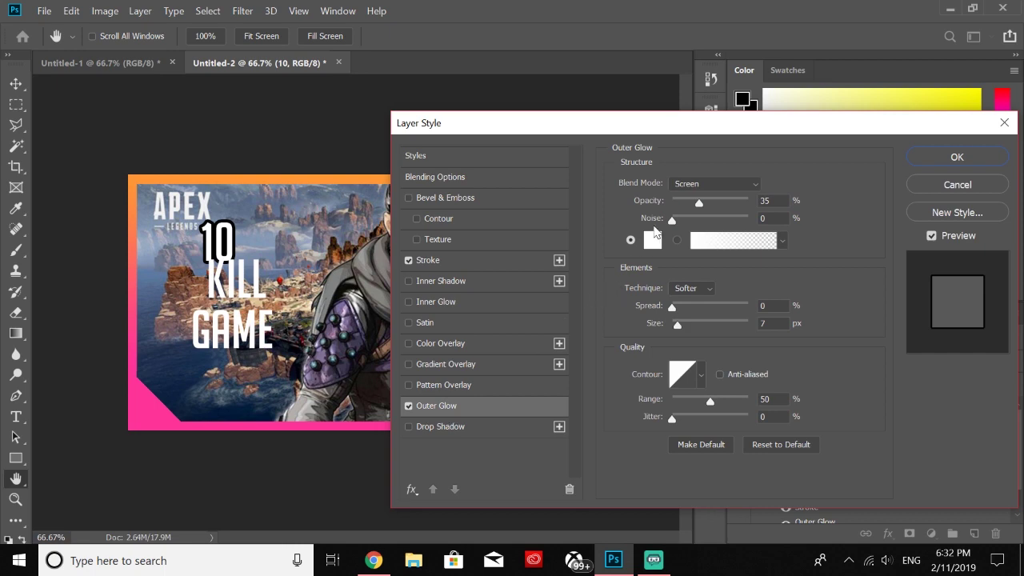
{"action": "left_click", "coordinate": [652, 240]}
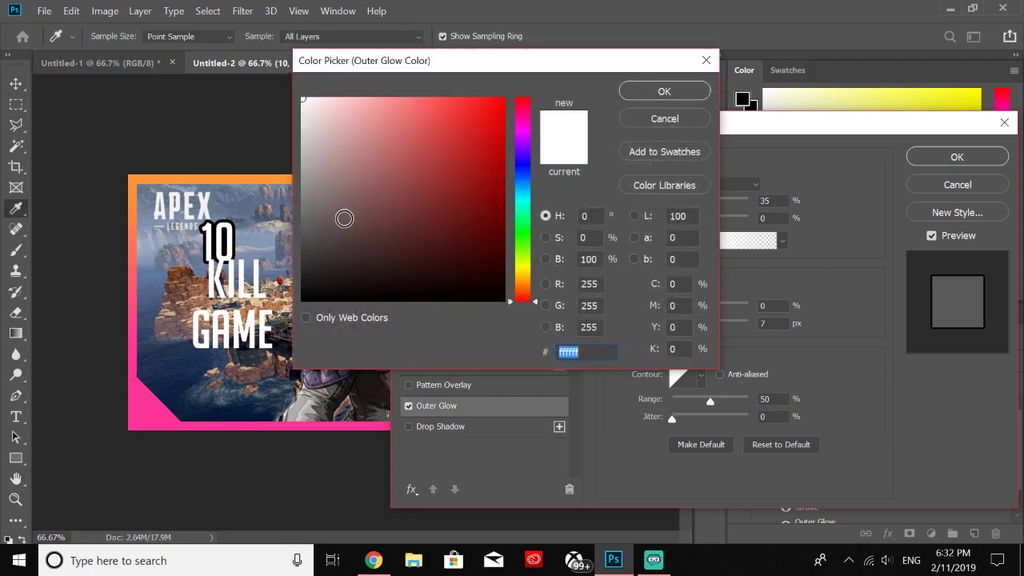
{"action": "left_click_drag", "start_coordinate": [487, 292], "coordinate": [505, 302]}
{"action": "left_click", "coordinate": [665, 92]}
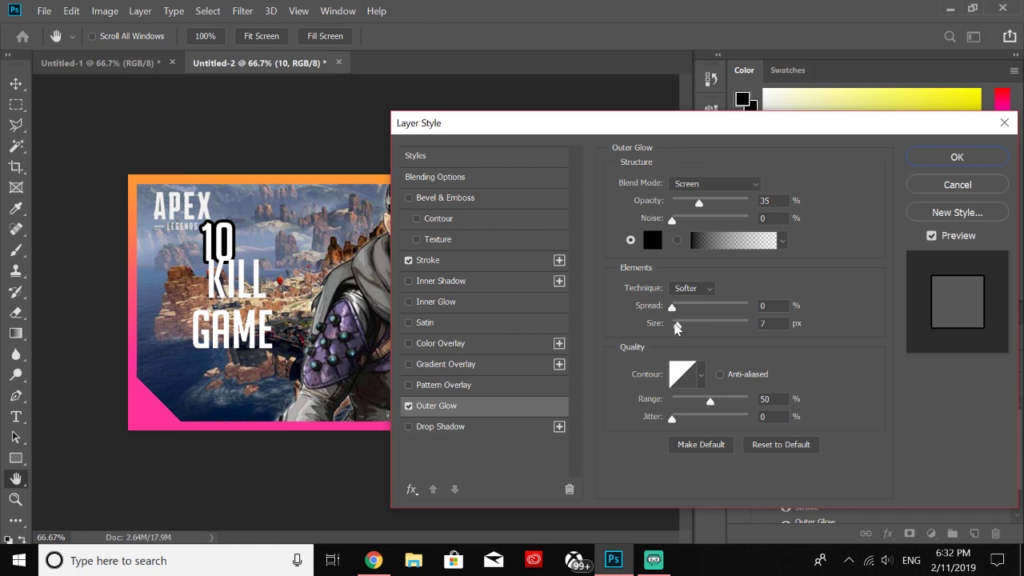
Set the outer glow to Normal blend at 23% opacity, adjust its size and spread, and apply.
{"action": "mouse_move", "coordinate": [680, 326]}
{"action": "left_mouse_down"}
{"action": "mouse_move", "coordinate": [686, 312]}
{"action": "mouse_move", "coordinate": [702, 312]}
{"action": "mouse_move", "coordinate": [680, 311]}
{"action": "left_mouse_up"}
{"action": "mouse_move", "coordinate": [673, 220]}
{"action": "left_mouse_down"}
{"action": "mouse_move", "coordinate": [690, 225]}
{"action": "mouse_move", "coordinate": [679, 226]}
{"action": "left_mouse_up"}
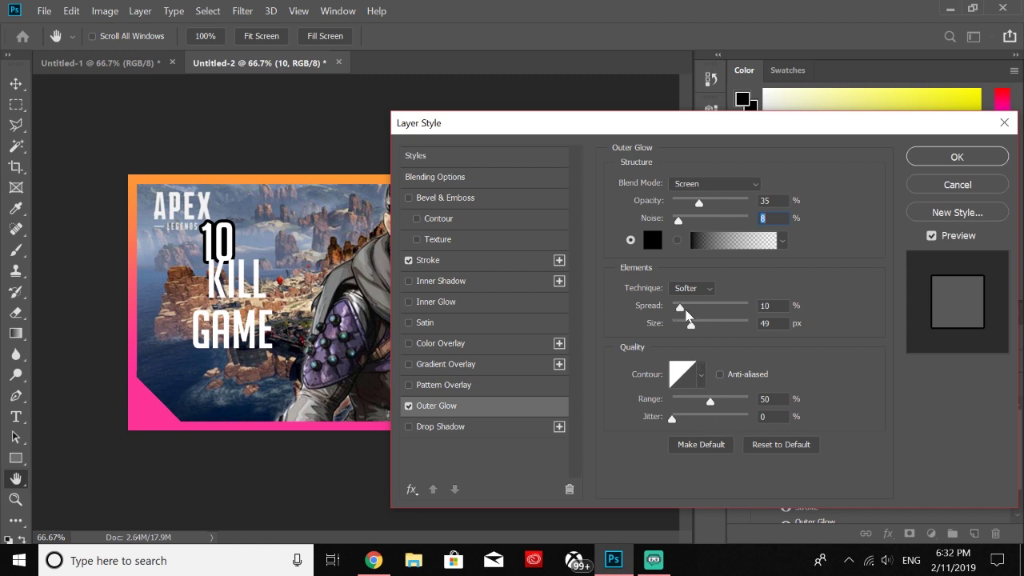
{"action": "left_click_drag", "start_coordinate": [681, 312], "coordinate": [700, 328]}
{"action": "left_click", "coordinate": [703, 183]}
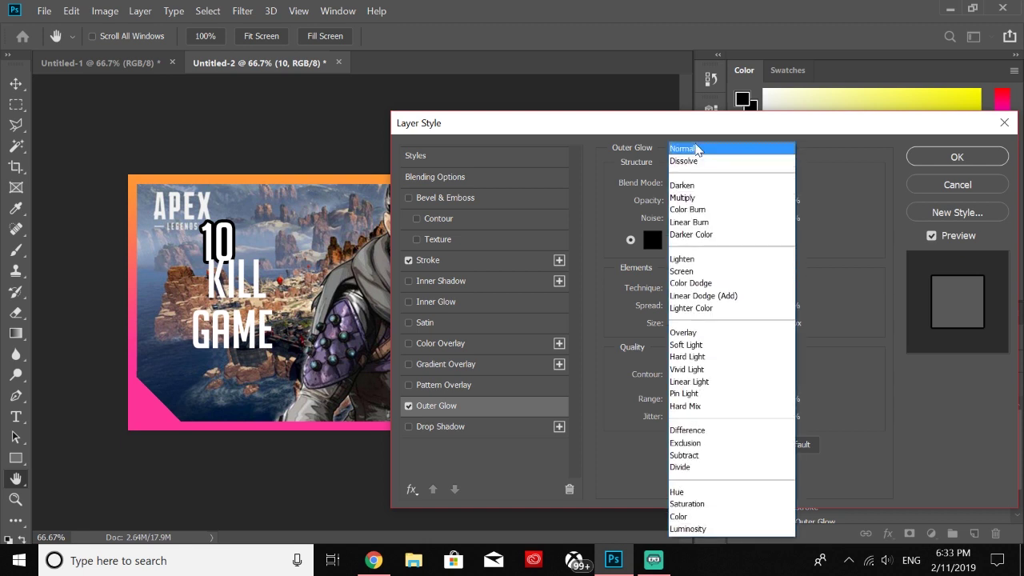
{"action": "left_click", "coordinate": [695, 150]}
{"action": "left_click_drag", "start_coordinate": [698, 206], "coordinate": [608, 228]}
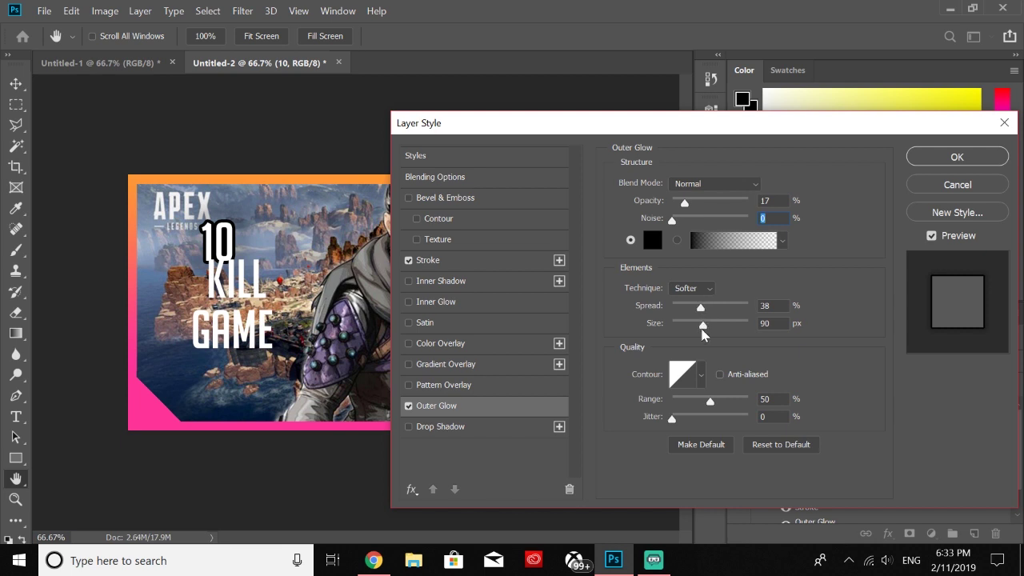
{"action": "left_click_drag", "start_coordinate": [685, 210], "coordinate": [691, 213]}
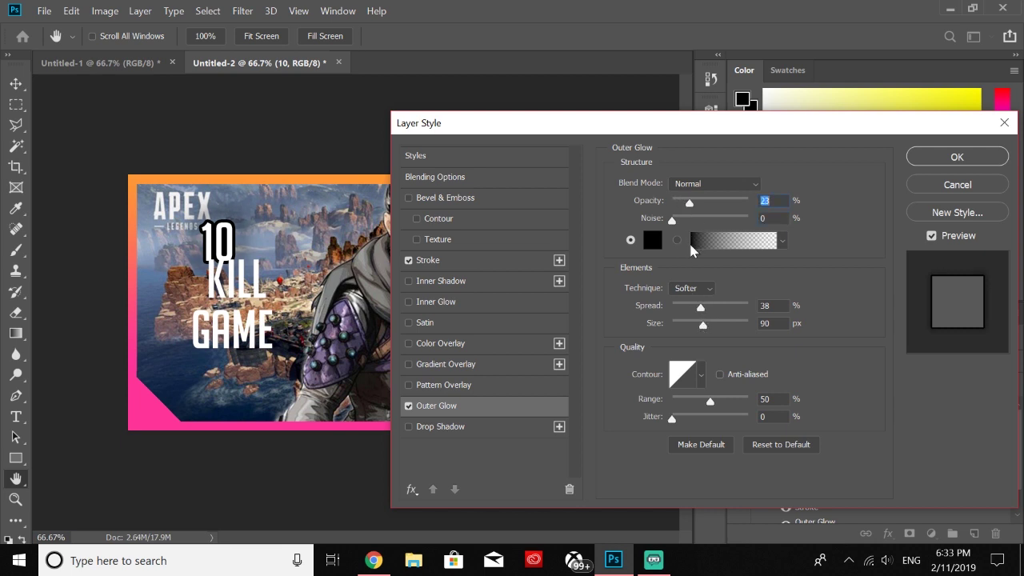
{"action": "left_click_drag", "start_coordinate": [701, 307], "coordinate": [690, 328]}
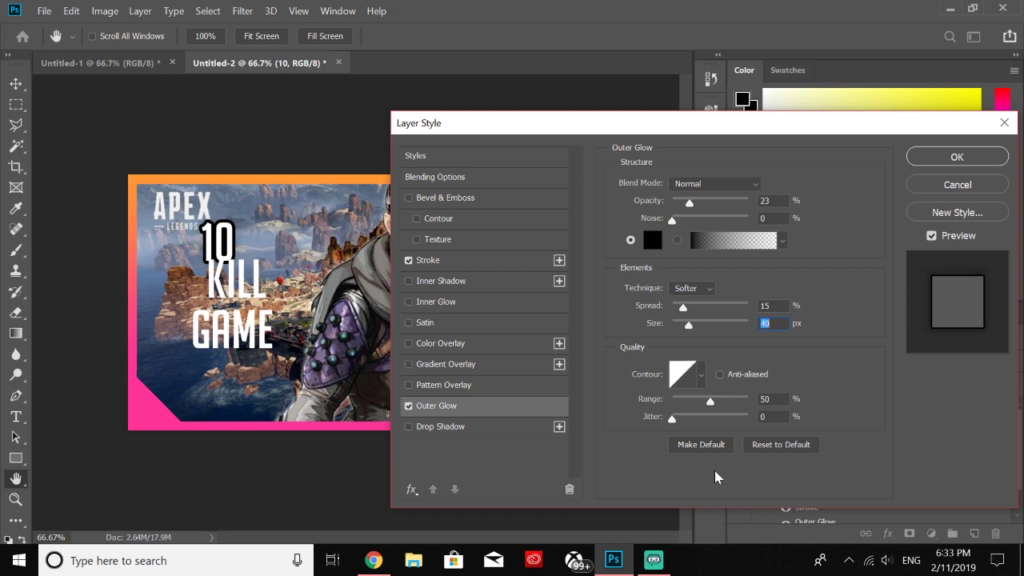
{"action": "left_click", "coordinate": [960, 158]}
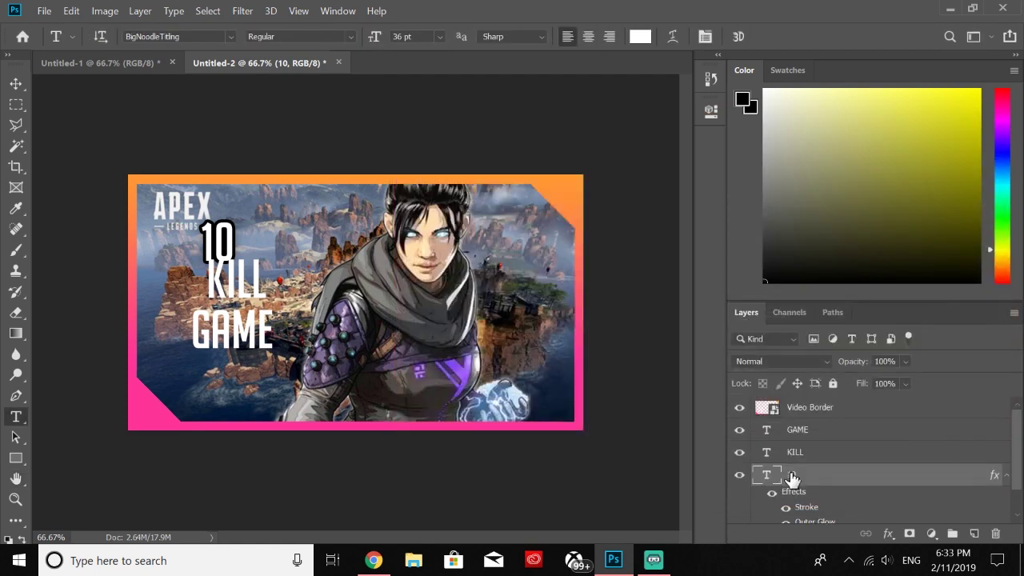
Copy the 10 layer's style and paste it onto the KILL and GAME layers.
{"action": "right_click", "coordinate": [797, 475]}
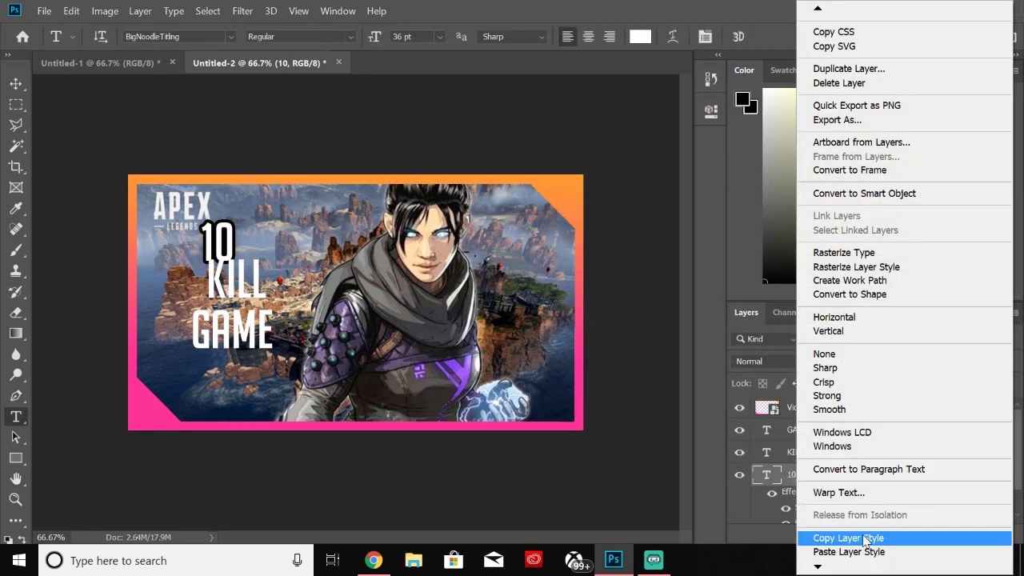
{"action": "left_click", "coordinate": [865, 539]}
{"action": "right_click", "coordinate": [826, 462]}
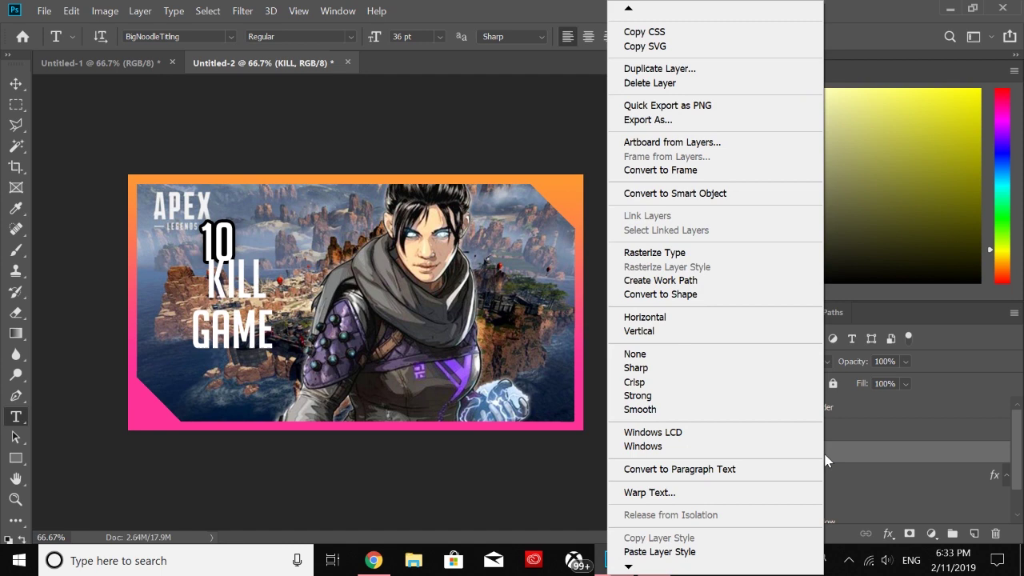
{"action": "left_click", "coordinate": [724, 552]}
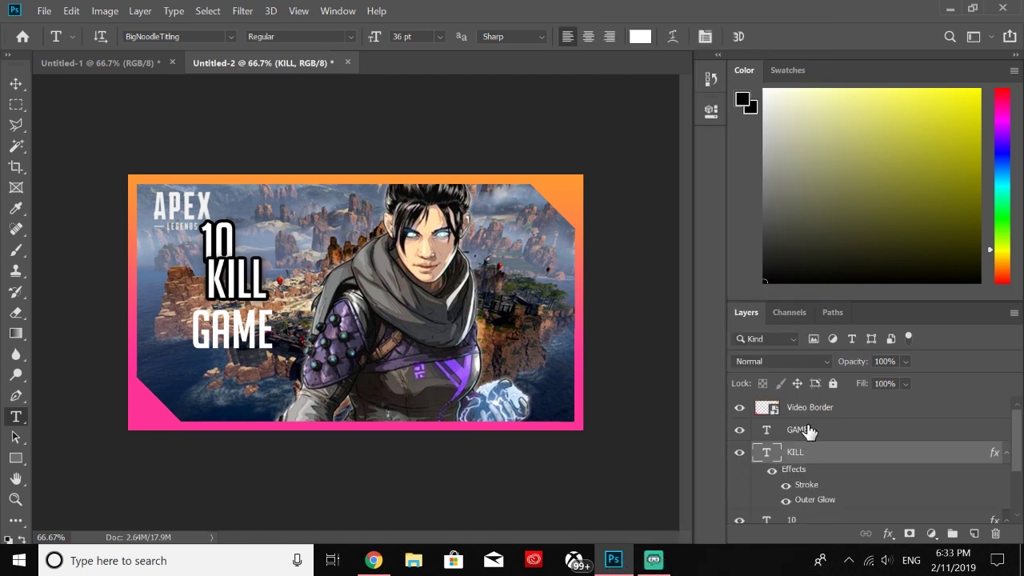
{"action": "right_click", "coordinate": [808, 429]}
{"action": "left_click", "coordinate": [648, 551]}
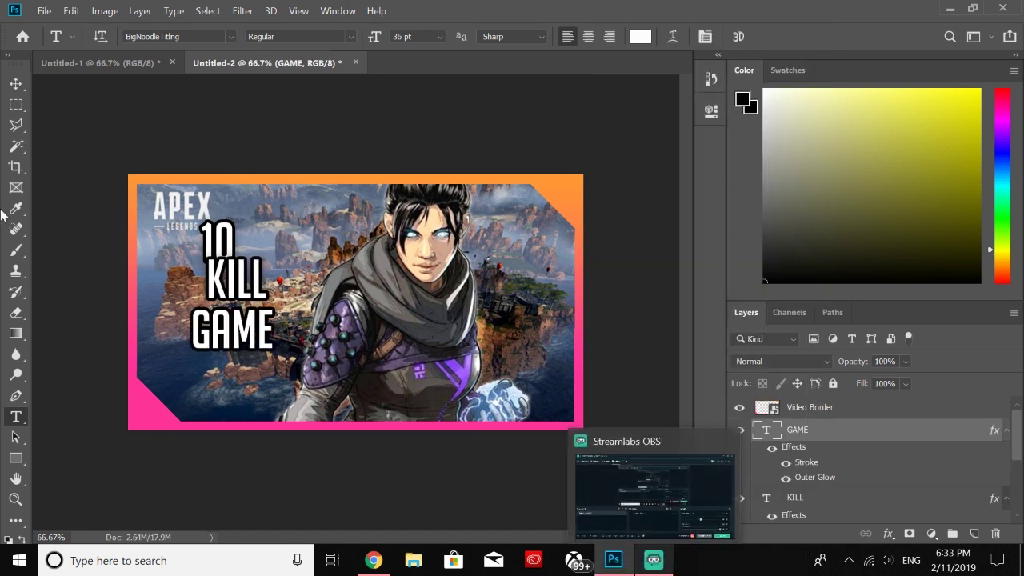
Move KILL beneath 10 and shift GAME further down.
{"action": "left_click", "coordinate": [18, 83]}
{"action": "left_click_drag", "start_coordinate": [230, 239], "coordinate": [223, 285]}
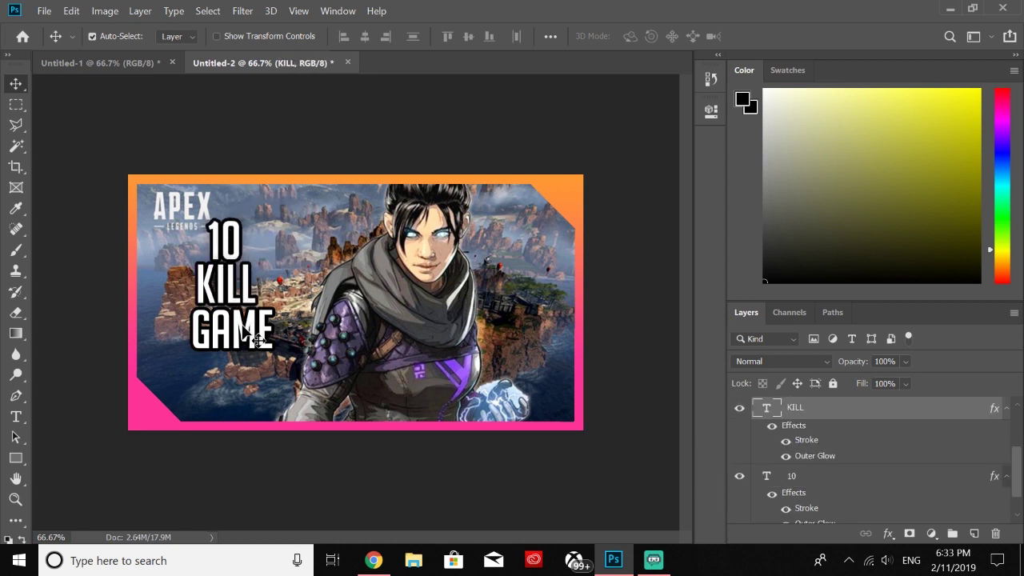
{"action": "left_click_drag", "start_coordinate": [242, 329], "coordinate": [237, 349]}
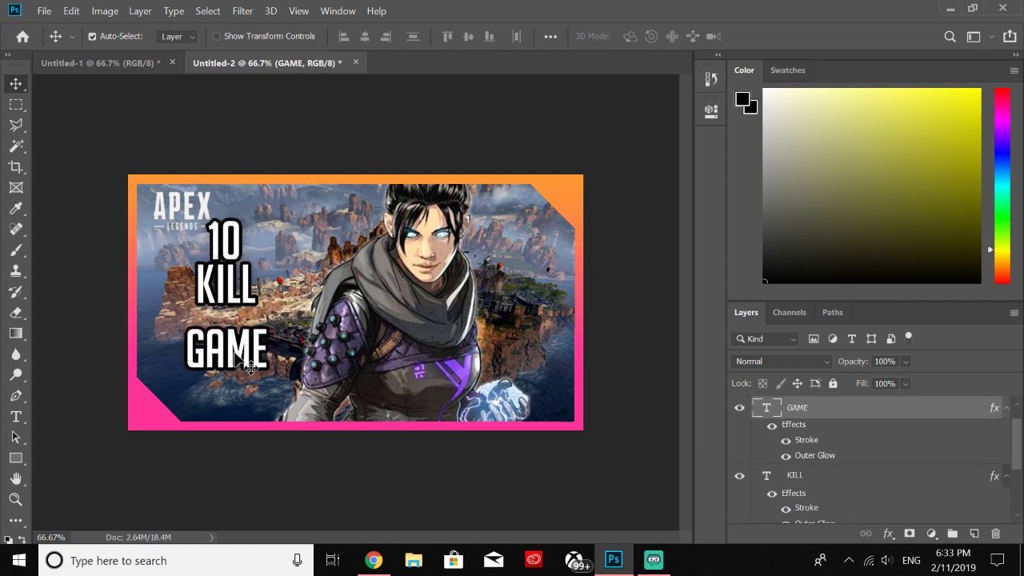
Resize the GAME text to 50 pt.
{"action": "left_click", "coordinate": [16, 417]}
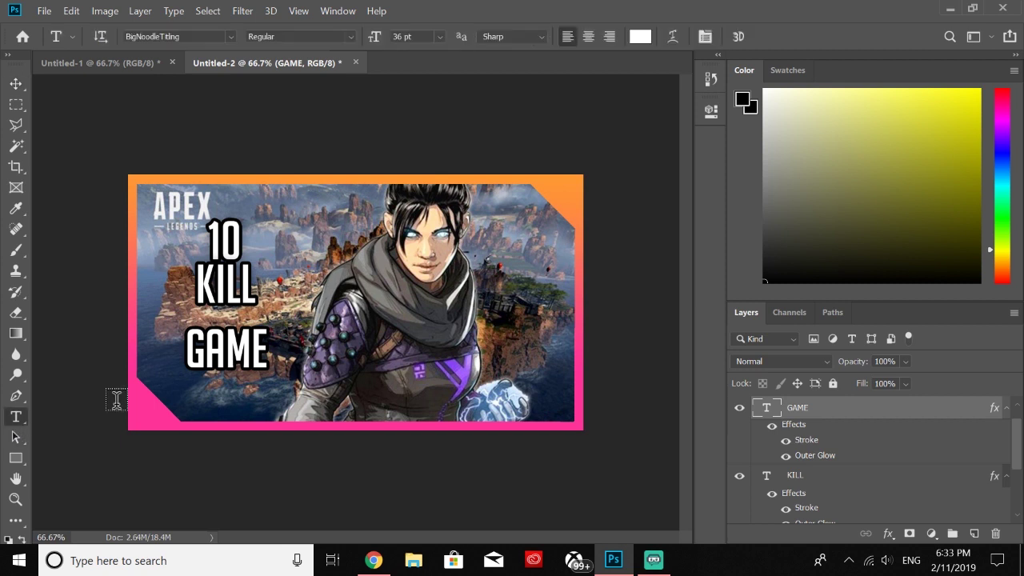
{"action": "left_click", "coordinate": [268, 352]}
{"action": "left_click_drag", "start_coordinate": [302, 296], "coordinate": [309, 303]}
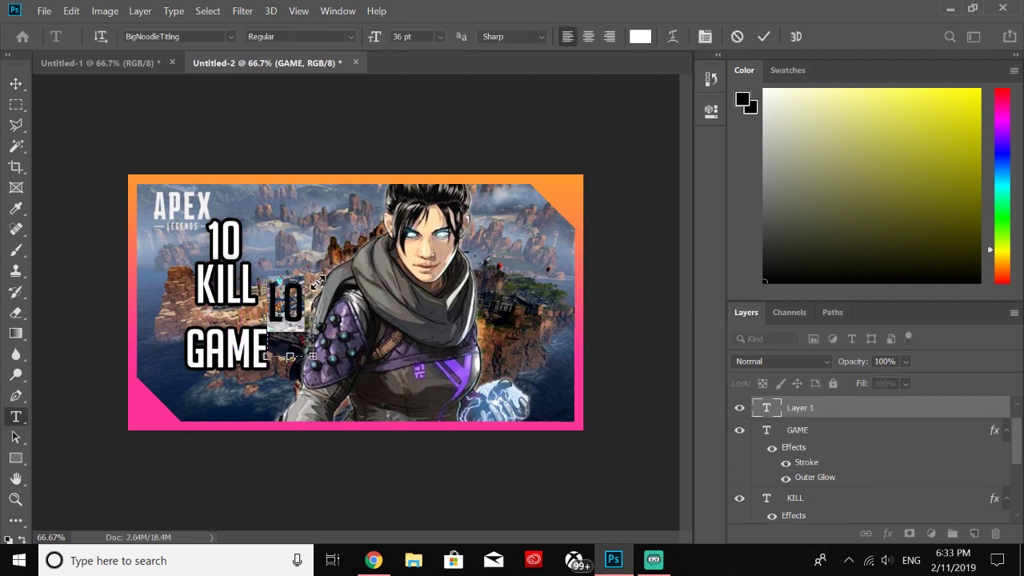
{"action": "key", "text": "Escape"}
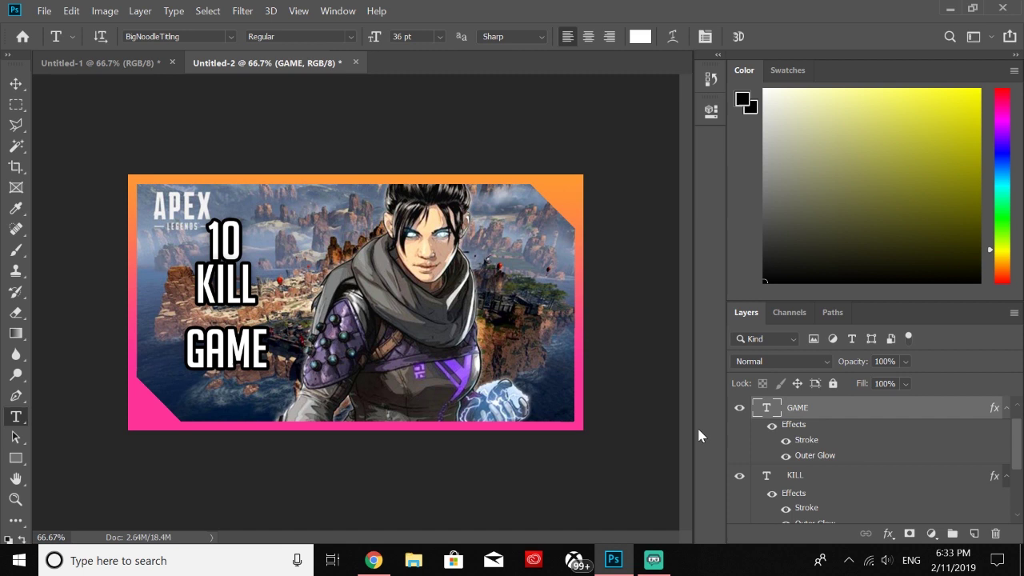
{"action": "left_click", "coordinate": [266, 354]}
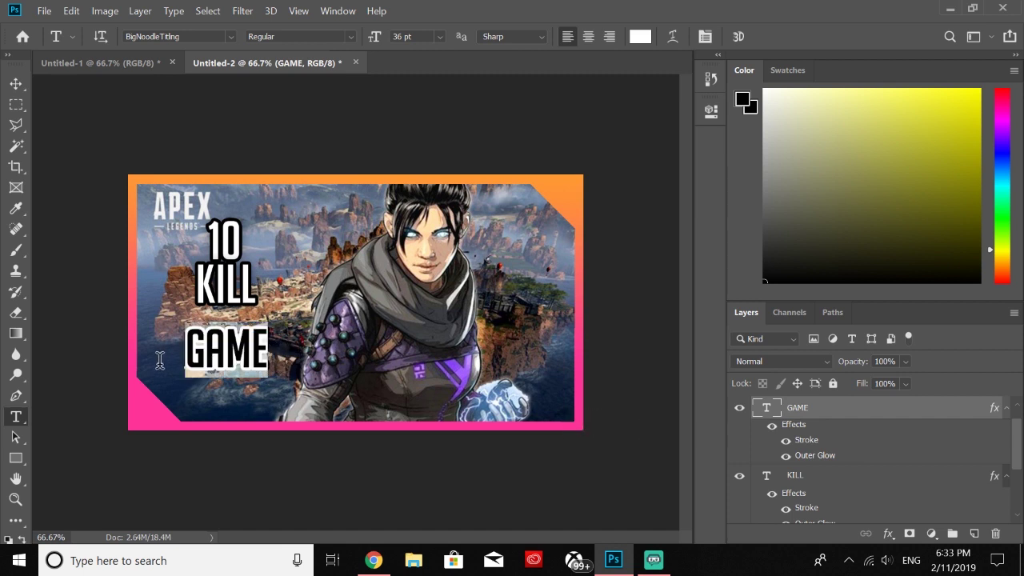
{"action": "left_click", "coordinate": [439, 37]}
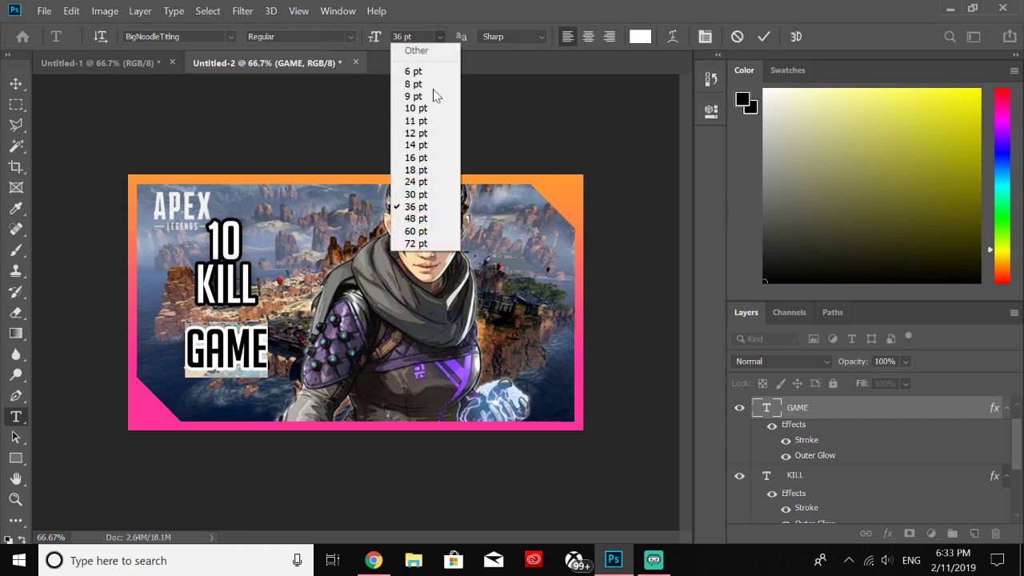
{"action": "left_click", "coordinate": [439, 232]}
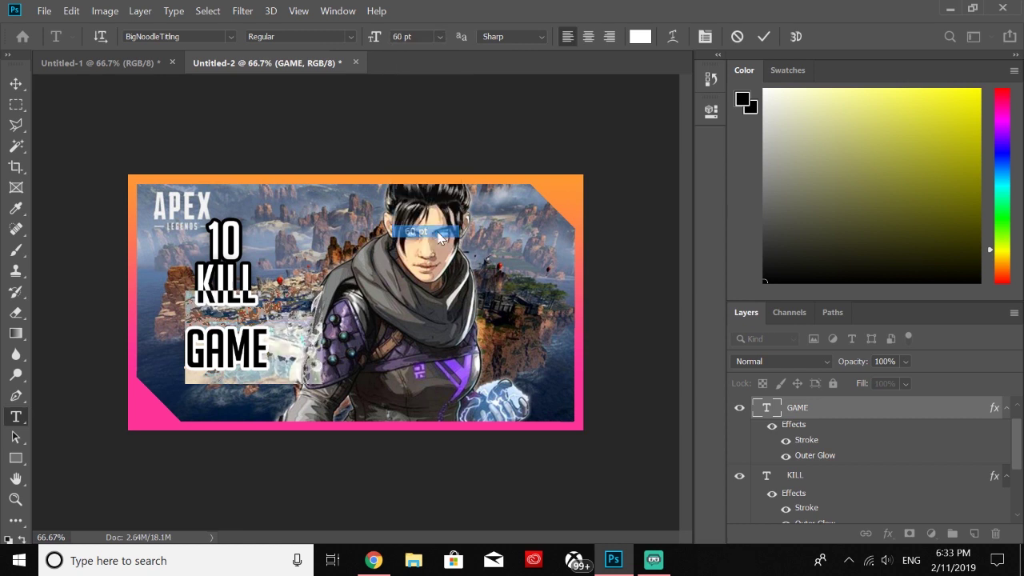
{"action": "left_click", "coordinate": [439, 36]}
{"action": "left_click", "coordinate": [405, 36]}
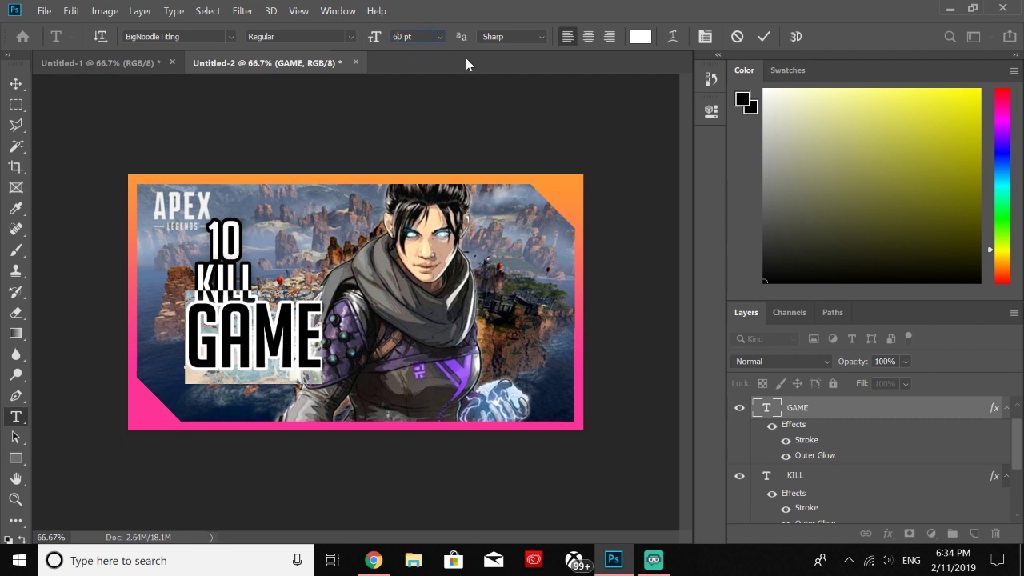
{"action": "type", "text": "50"}
{"action": "key", "text": "Return"}
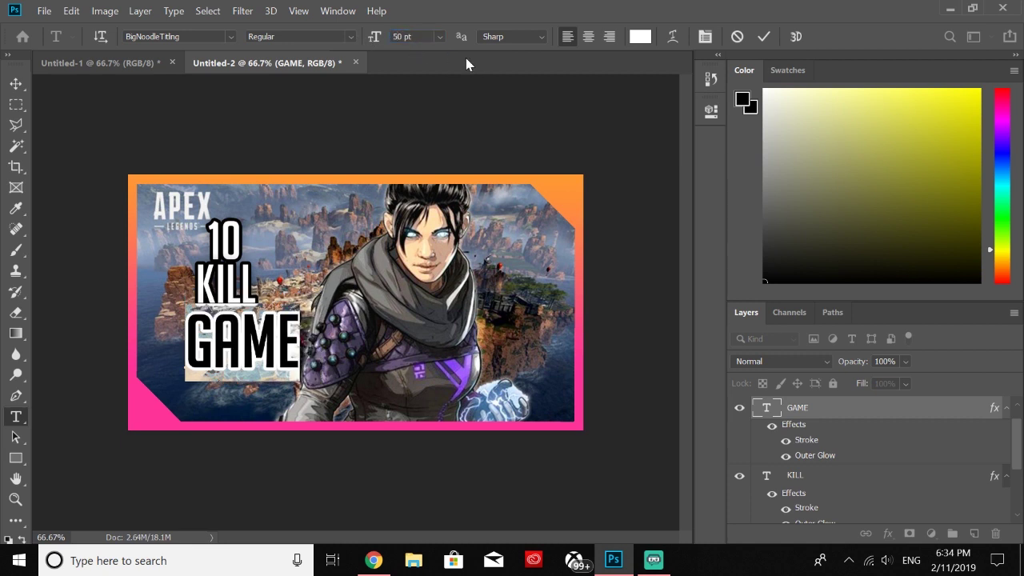
{"action": "left_click", "coordinate": [764, 36]}
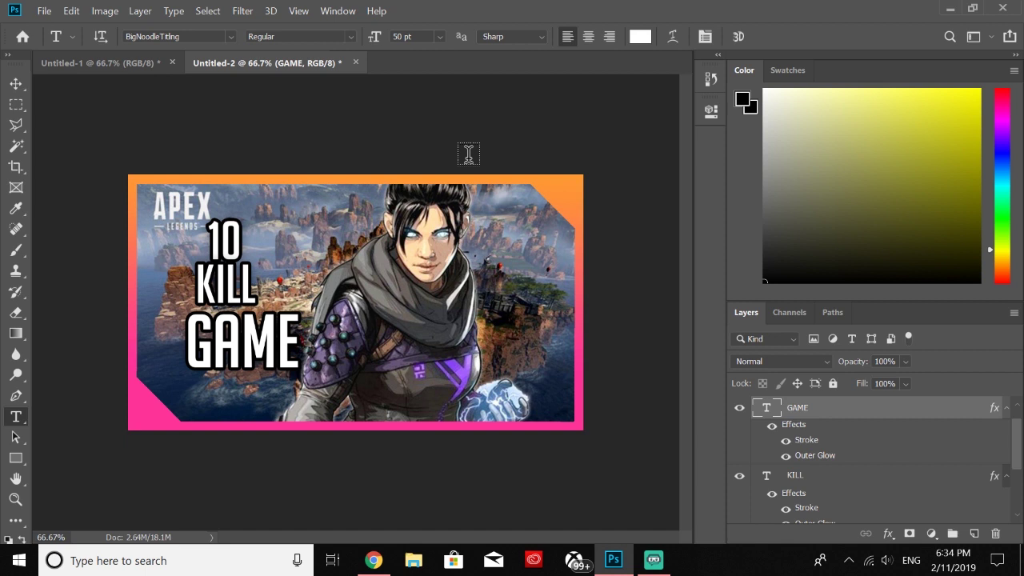
Undo a stray LOREM IPSUM placeholder and resize the KILL text to 50 pt.
{"action": "left_click", "coordinate": [256, 285]}
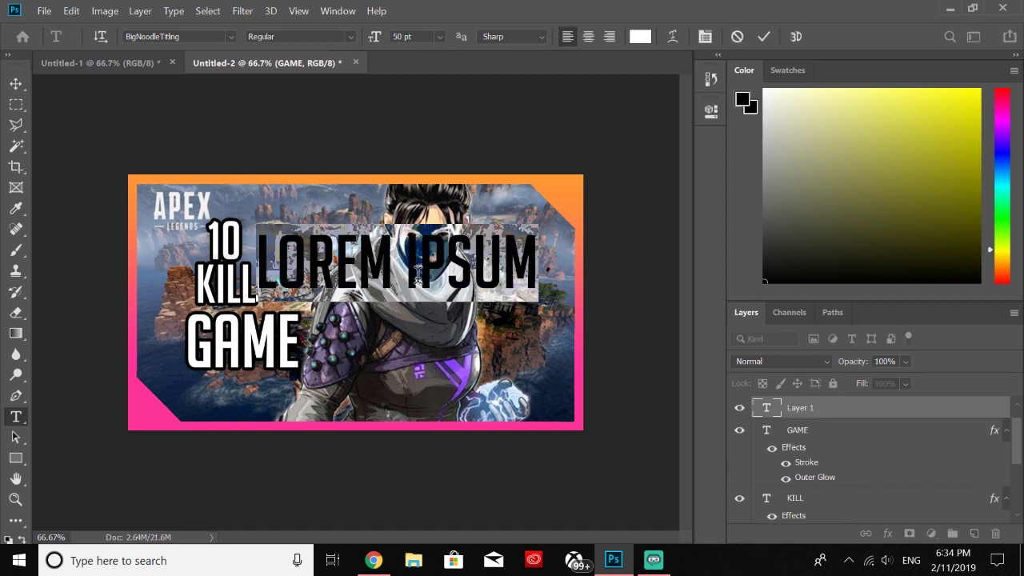
{"action": "left_click", "coordinate": [846, 411]}
{"action": "key", "text": "ctrl+z"}
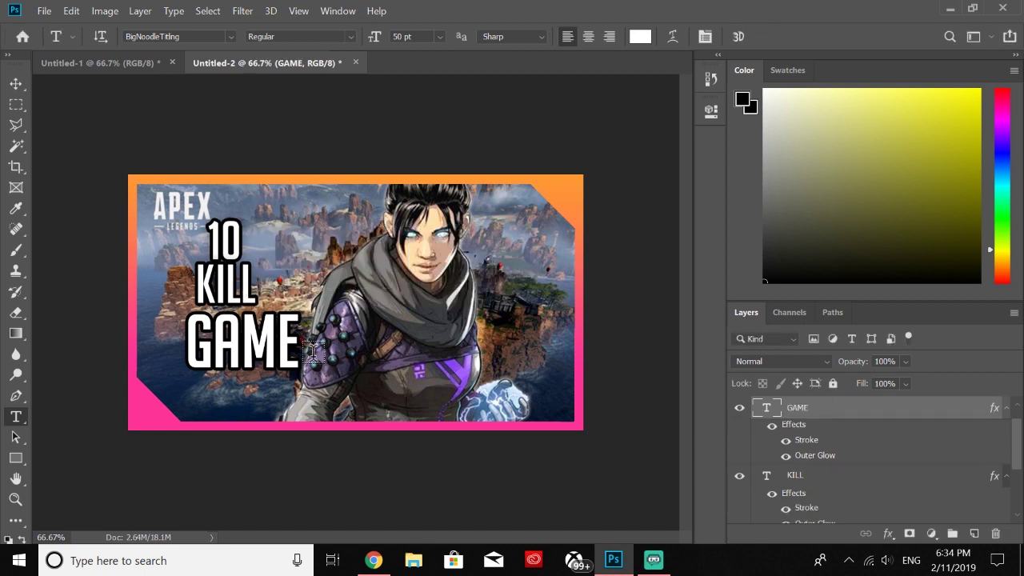
{"action": "left_click", "coordinate": [240, 284]}
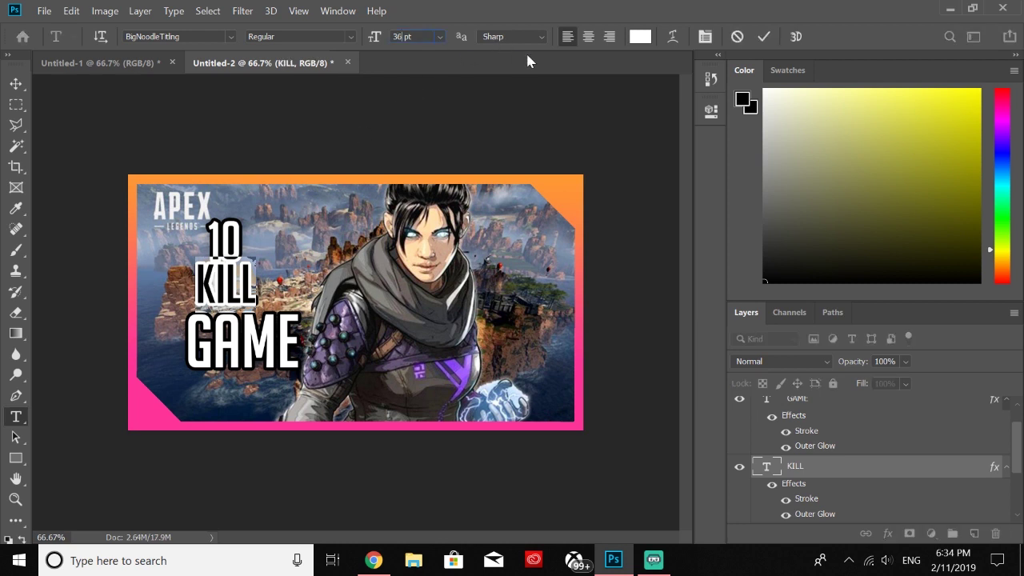
{"action": "key", "text": "BackSpace"}
{"action": "key", "text": "BackSpace"}
{"action": "type", "text": "50"}
{"action": "key", "text": "Return"}
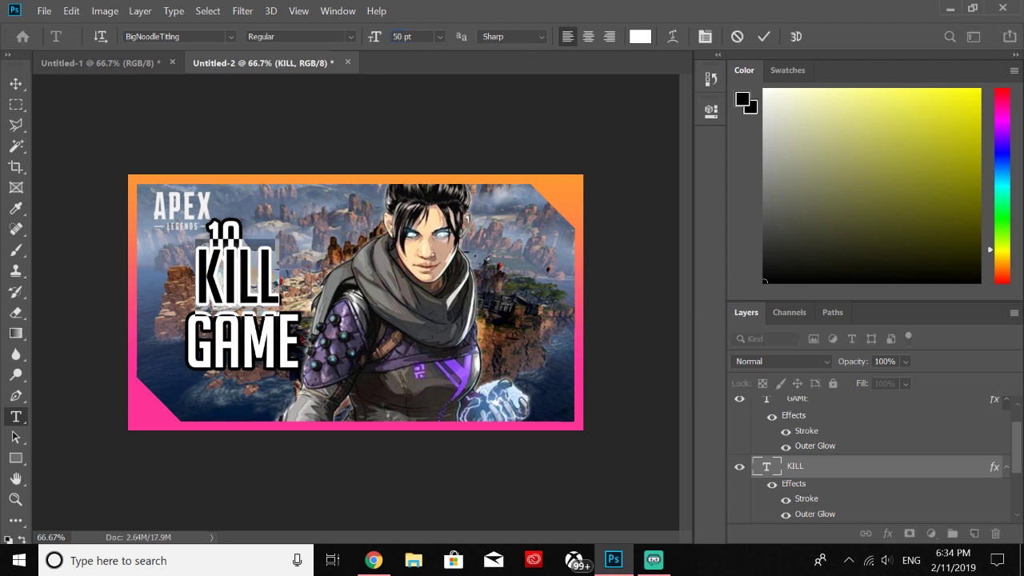
{"action": "left_click", "coordinate": [763, 36]}
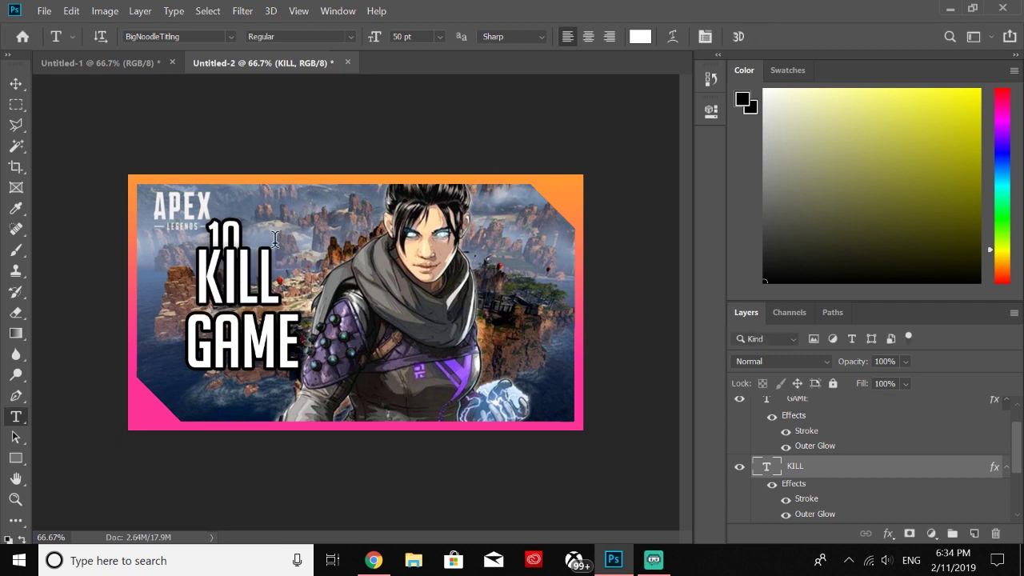
Move the 10 text up and to the right above KILL.
{"action": "left_click", "coordinate": [217, 243]}
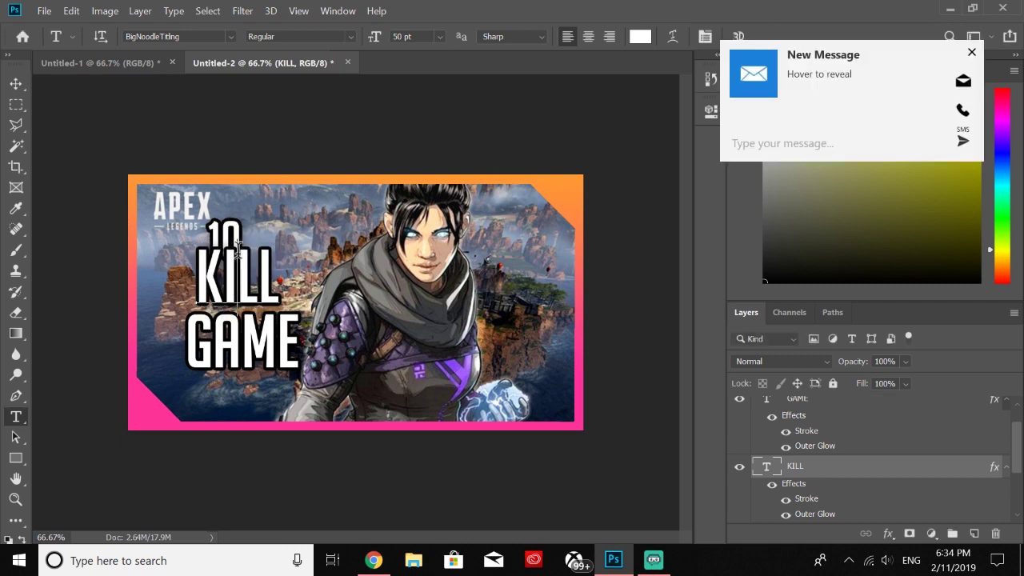
{"action": "left_click", "coordinate": [972, 53]}
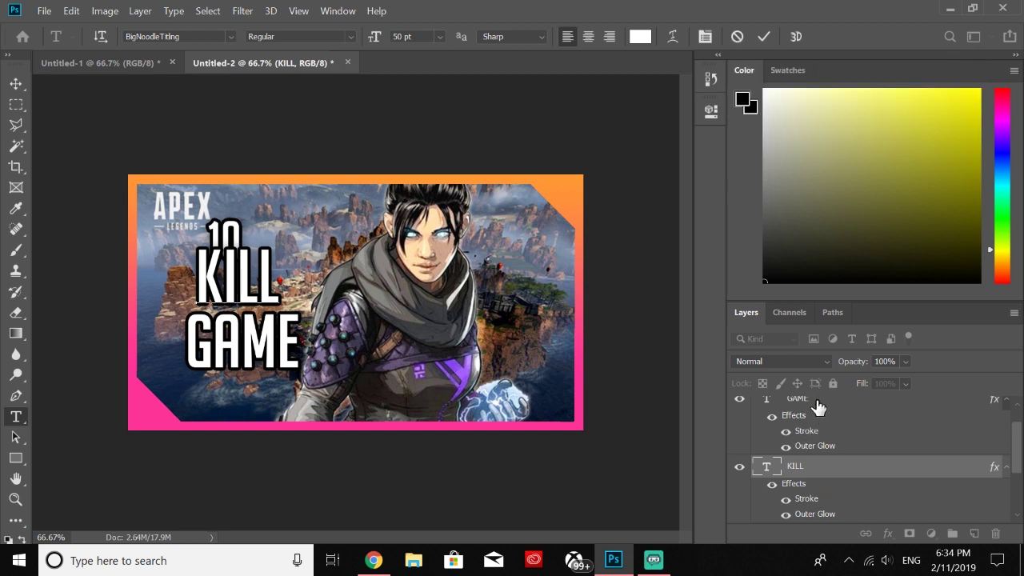
{"action": "scroll", "coordinate": [863, 451], "scroll_direction": "up", "scroll_amount": 1}
{"action": "scroll", "coordinate": [864, 453], "scroll_direction": "down", "scroll_amount": 2}
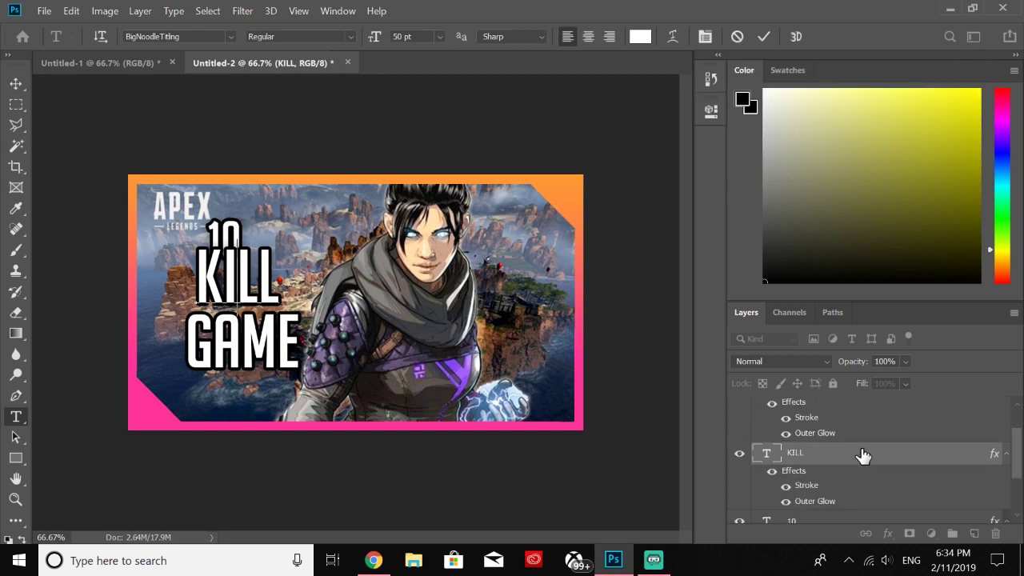
{"action": "left_click", "coordinate": [793, 524]}
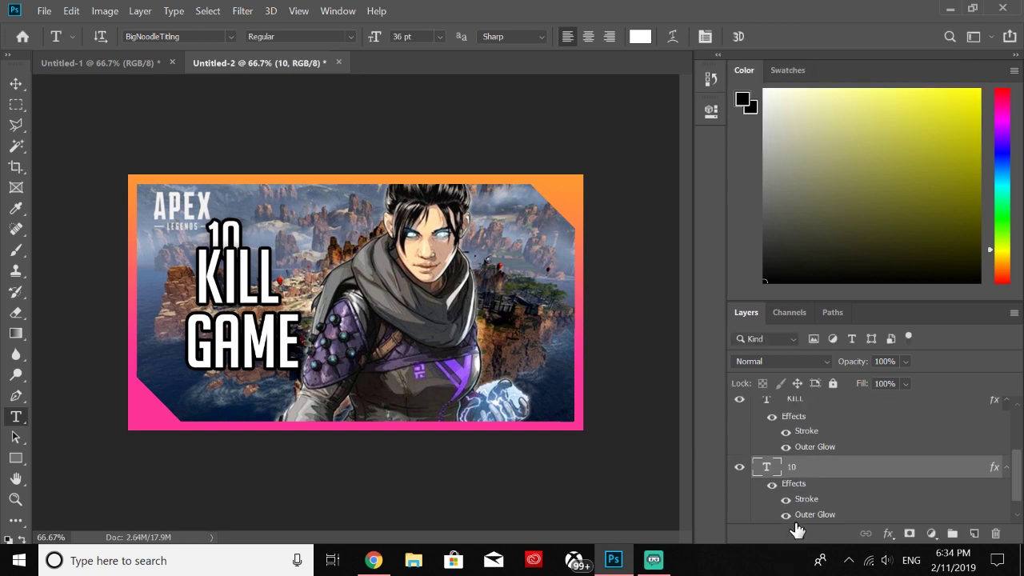
{"action": "left_click", "coordinate": [244, 236]}
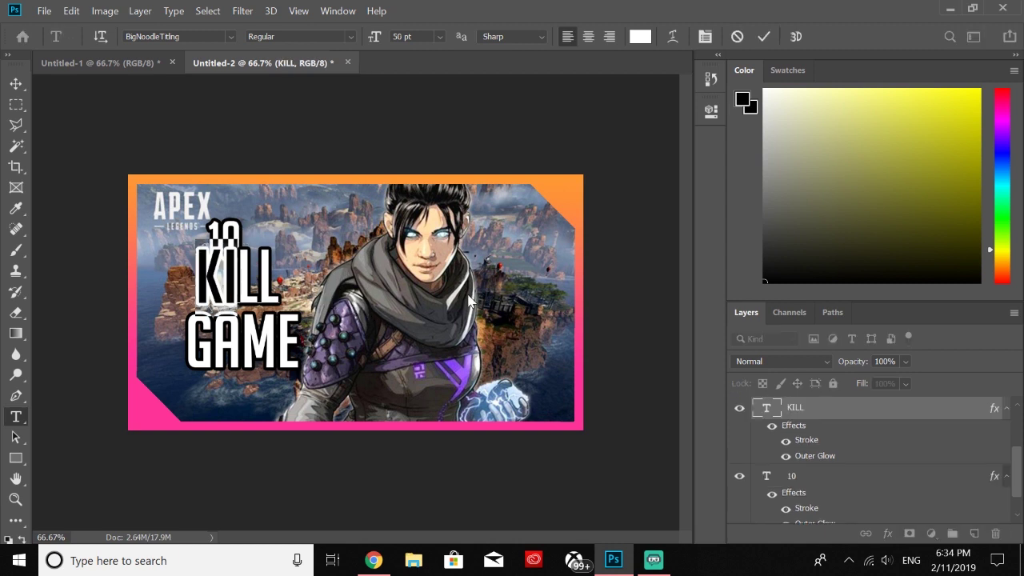
{"action": "left_click", "coordinate": [15, 80]}
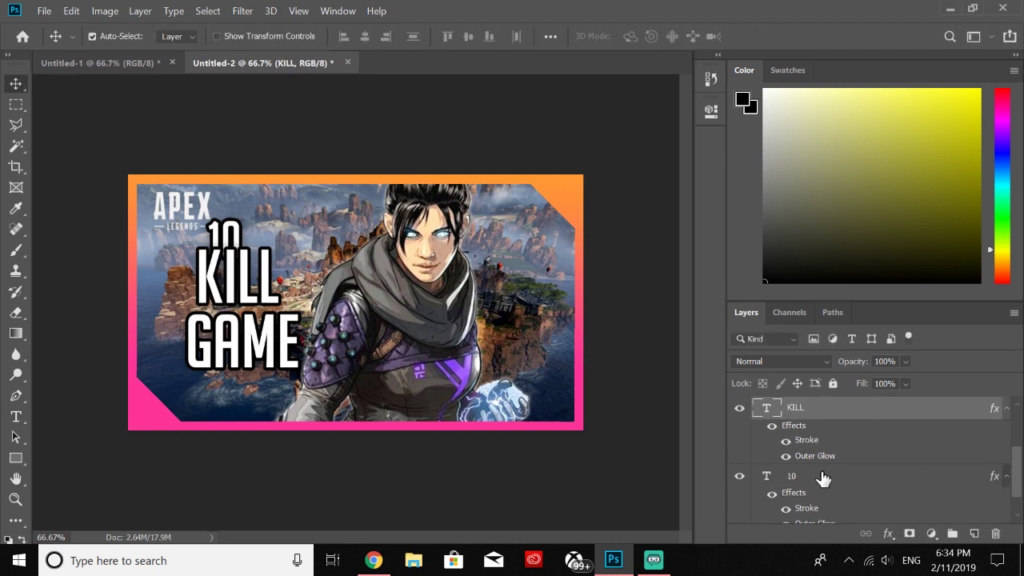
{"action": "left_click", "coordinate": [774, 474]}
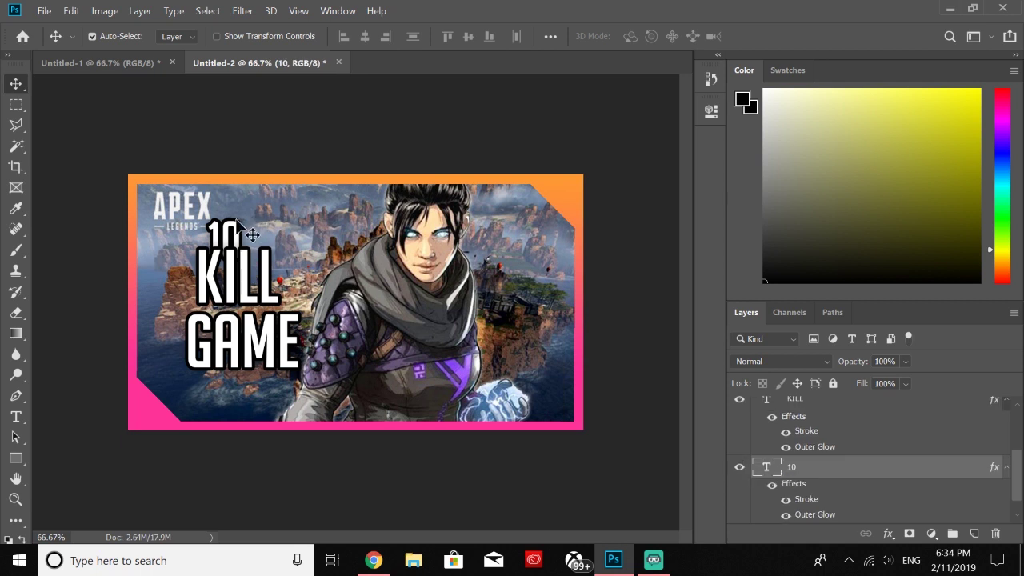
{"action": "left_click_drag", "start_coordinate": [283, 231], "coordinate": [359, 232]}
Set the 10 text's font size to 50 pt.
{"action": "left_click", "coordinate": [15, 416]}
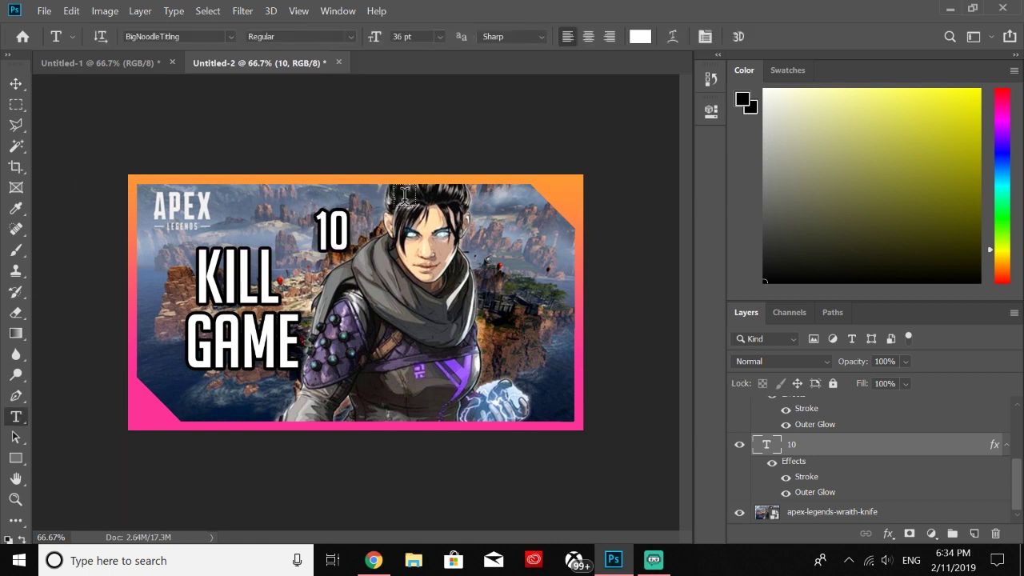
{"action": "left_click", "coordinate": [348, 227]}
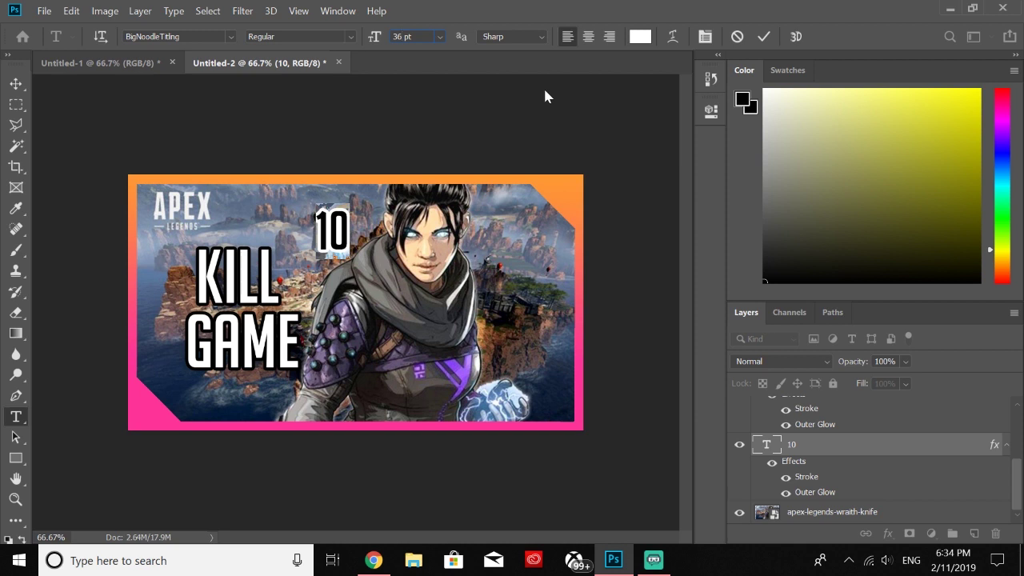
{"action": "key", "text": "BackSpace"}
{"action": "key", "text": "BackSpace"}
{"action": "type", "text": "50"}
{"action": "key", "text": "Return"}
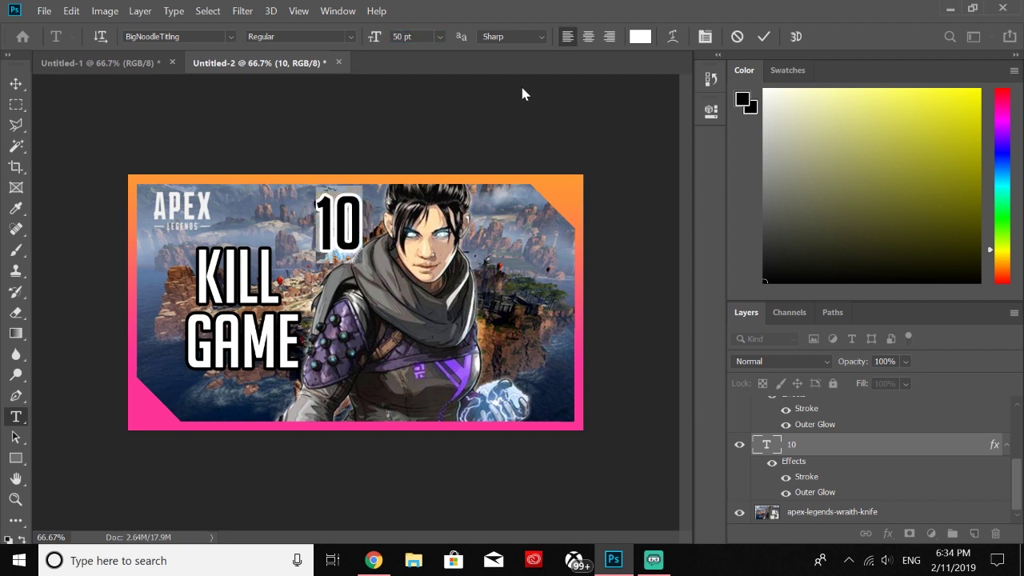
Drag GAME and KILL lower, then centre the 10 directly above KILL on the left.
{"action": "left_click", "coordinate": [16, 83]}
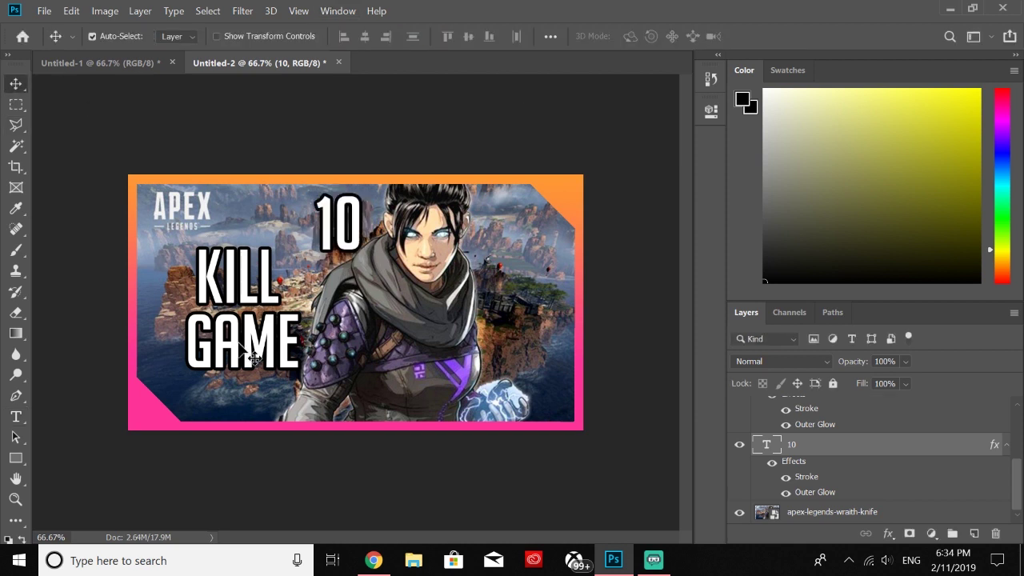
{"action": "left_click_drag", "start_coordinate": [239, 352], "coordinate": [230, 377]}
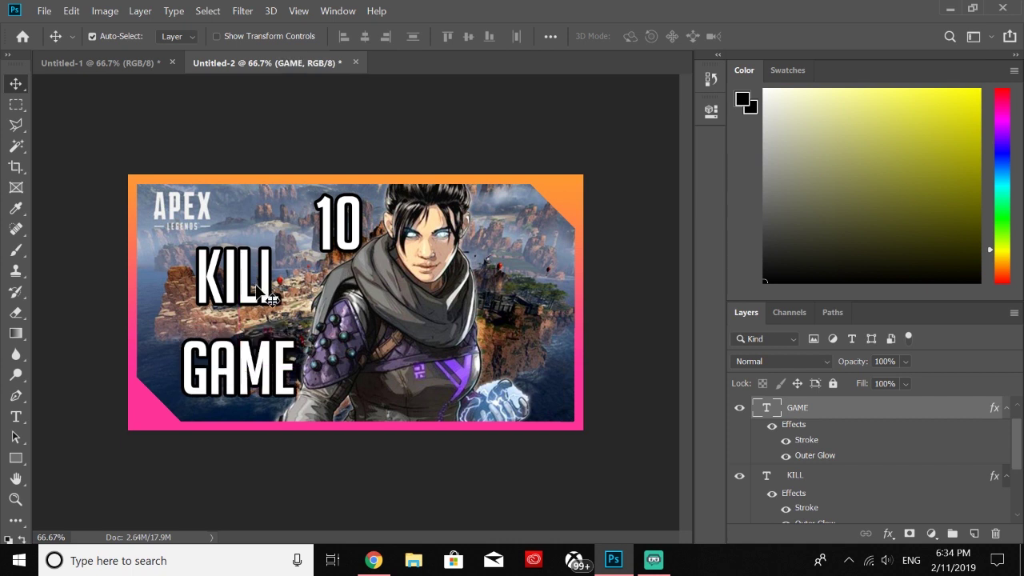
{"action": "left_click_drag", "start_coordinate": [228, 268], "coordinate": [231, 298]}
{"action": "left_click_drag", "start_coordinate": [324, 232], "coordinate": [221, 251]}
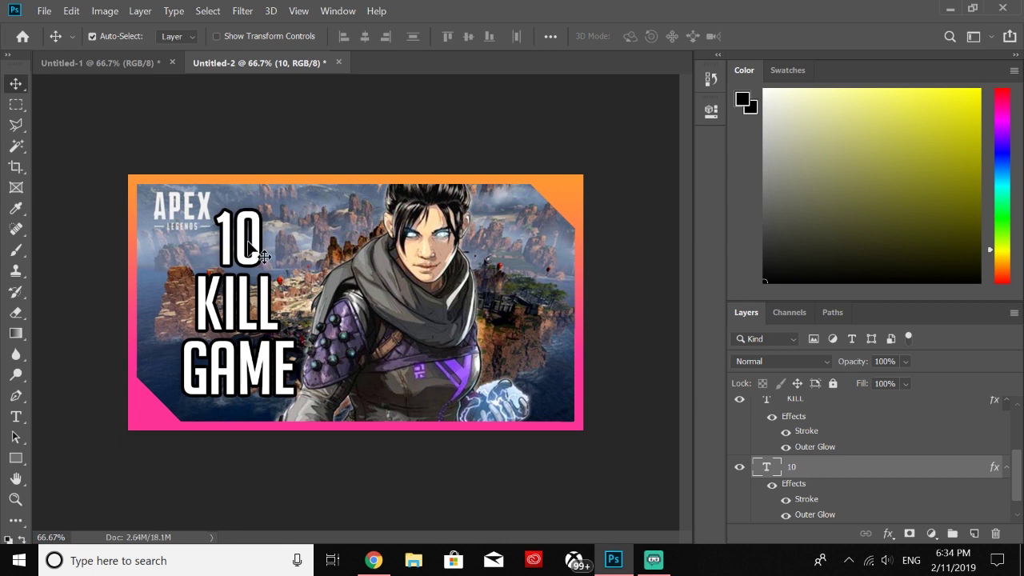
{"action": "left_click_drag", "start_coordinate": [248, 243], "coordinate": [247, 244]}
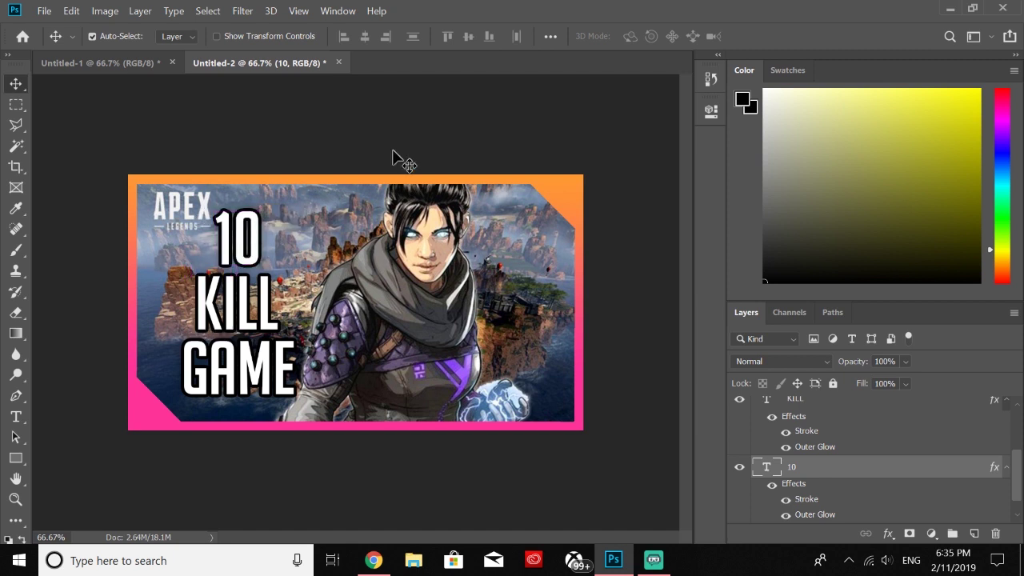
{"action": "scroll", "coordinate": [832, 482], "scroll_direction": "up", "scroll_amount": 2}
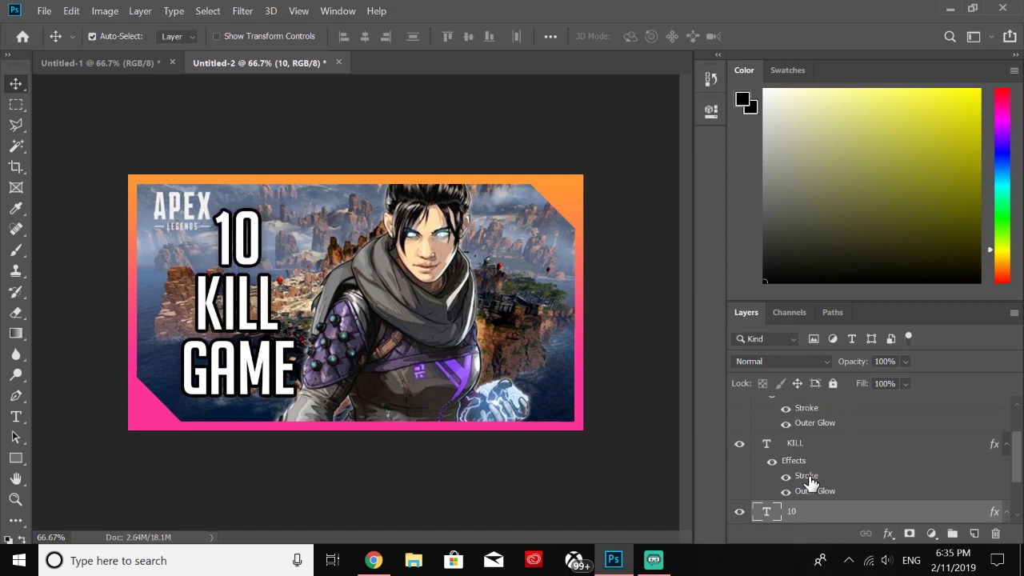
{"action": "scroll", "coordinate": [811, 485], "scroll_direction": "up", "scroll_amount": 3}
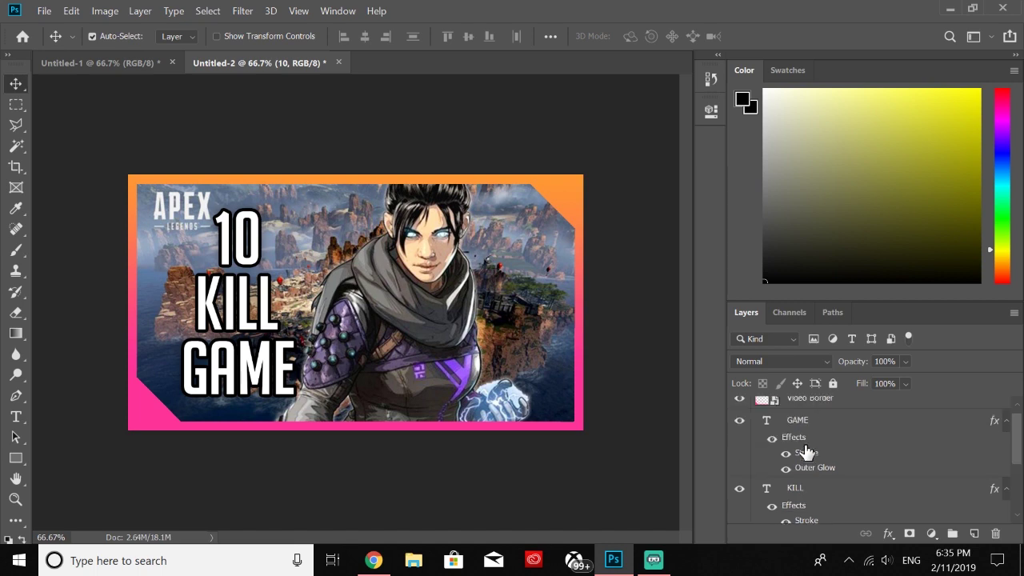
Add a yellow-to-orange Gradient Overlay layer style to the GAME text layer.
{"action": "right_click", "coordinate": [812, 433]}
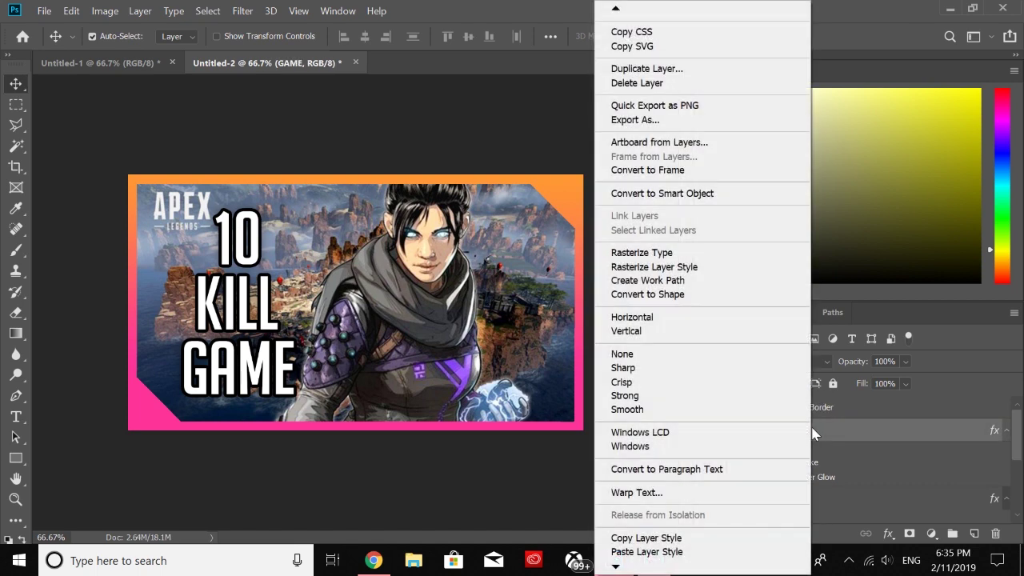
{"action": "left_click", "coordinate": [847, 433]}
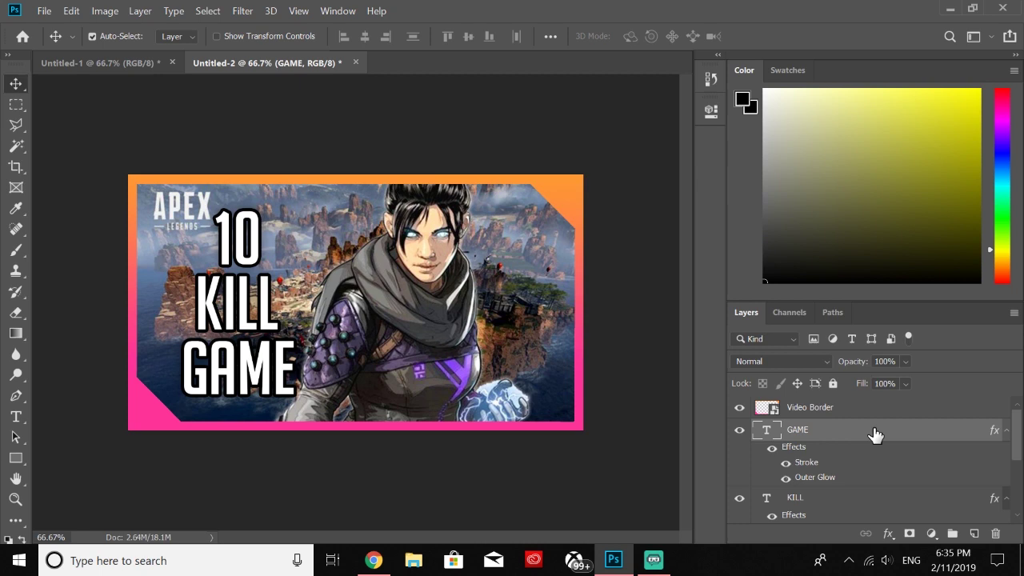
{"action": "double_click", "coordinate": [939, 430]}
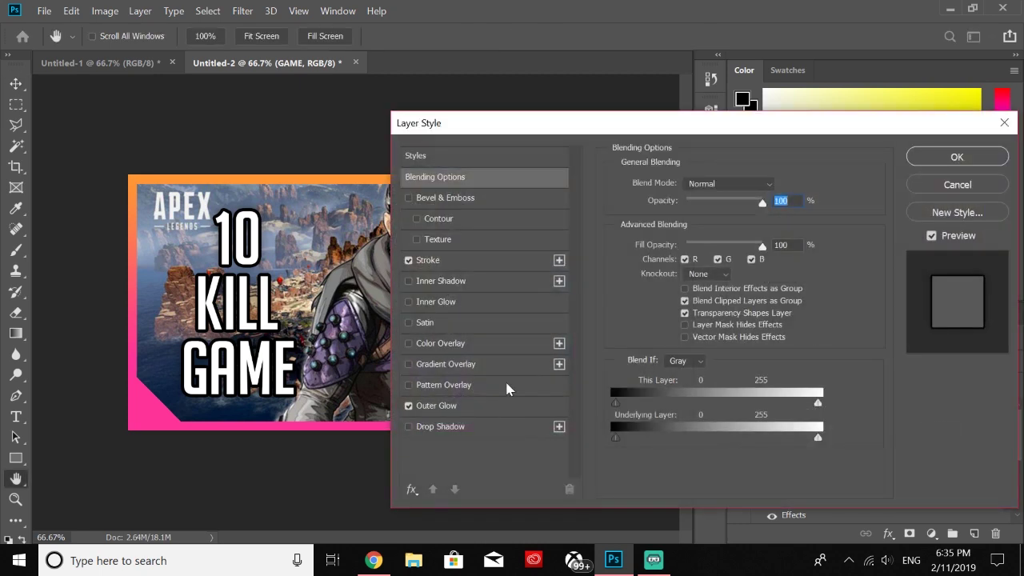
{"action": "left_click", "coordinate": [446, 364]}
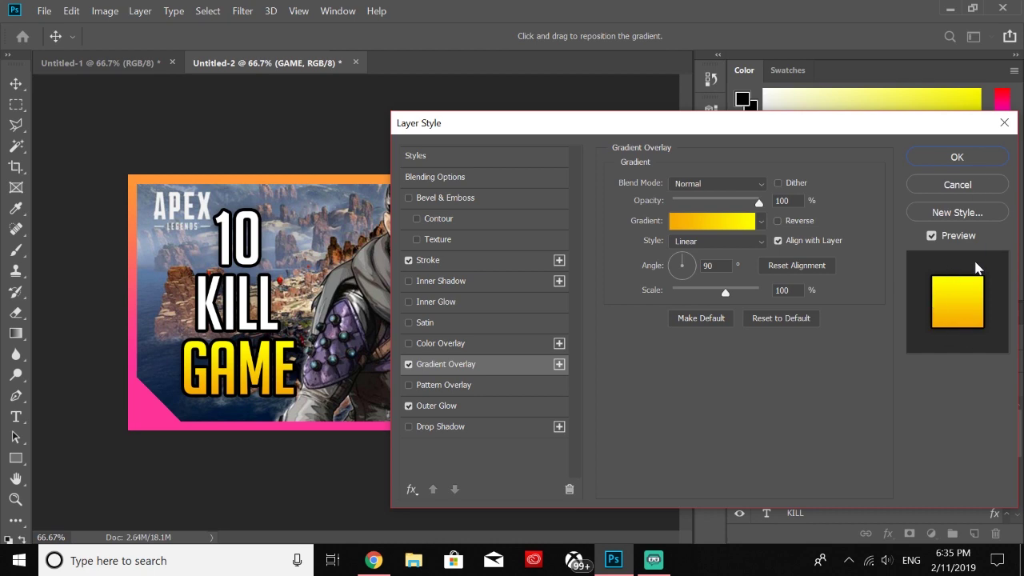
{"action": "left_click", "coordinate": [944, 157]}
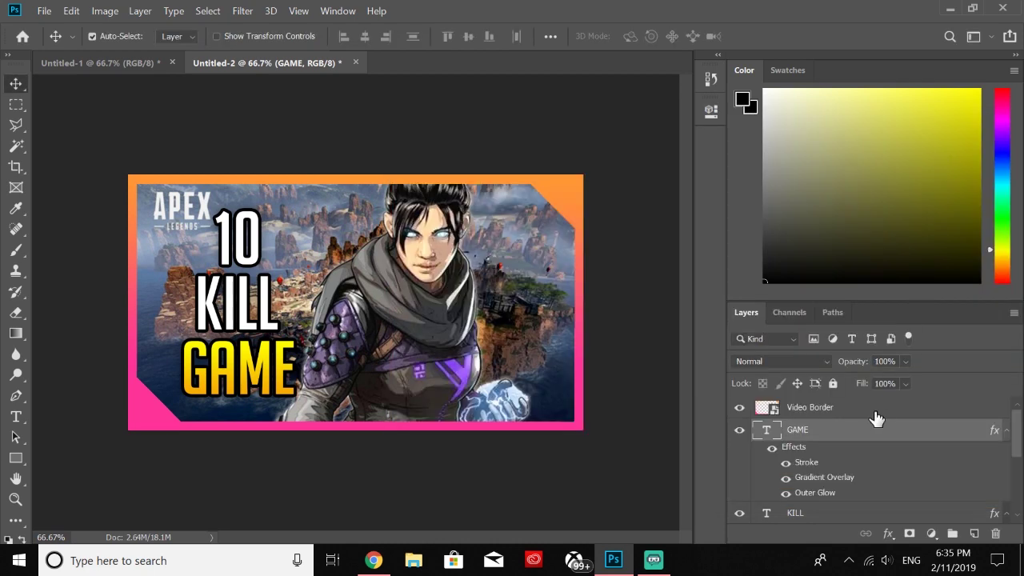
Try the same gradient overlay on the KILL text layer.
{"action": "left_click", "coordinate": [822, 516]}
{"action": "double_click", "coordinate": [819, 518]}
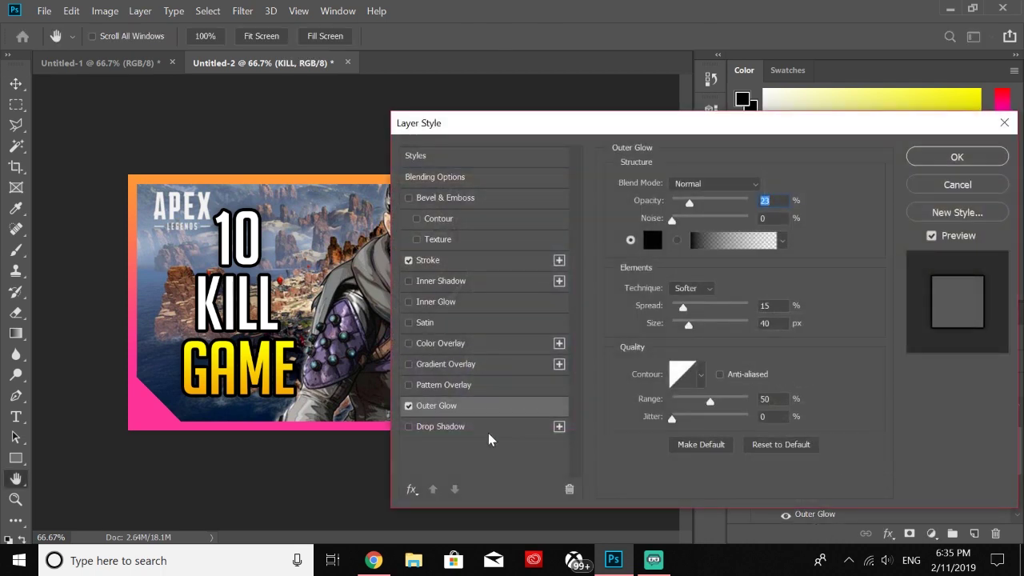
{"action": "left_click", "coordinate": [480, 366]}
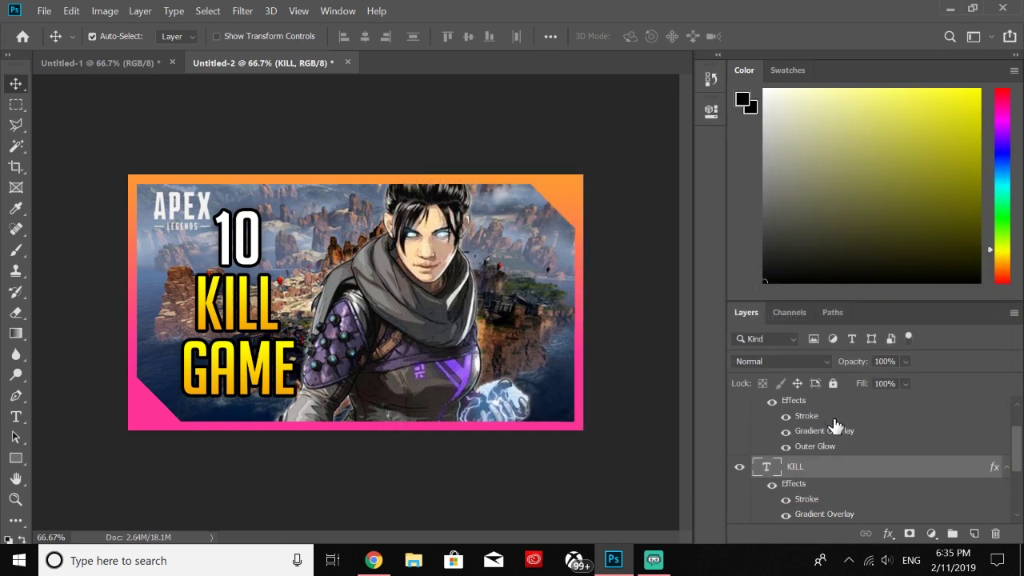
Toggle GAME's gradient overlay off and back on to compare, keeping it applied.
{"action": "scroll", "coordinate": [836, 424], "scroll_direction": "up", "scroll_amount": 1}
{"action": "left_click", "coordinate": [848, 457]}
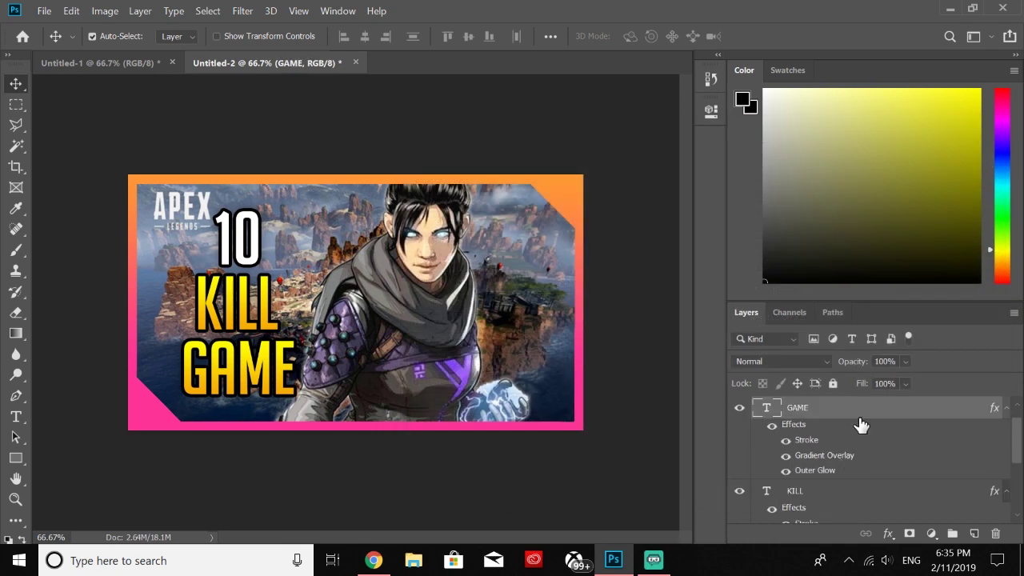
{"action": "double_click", "coordinate": [861, 423]}
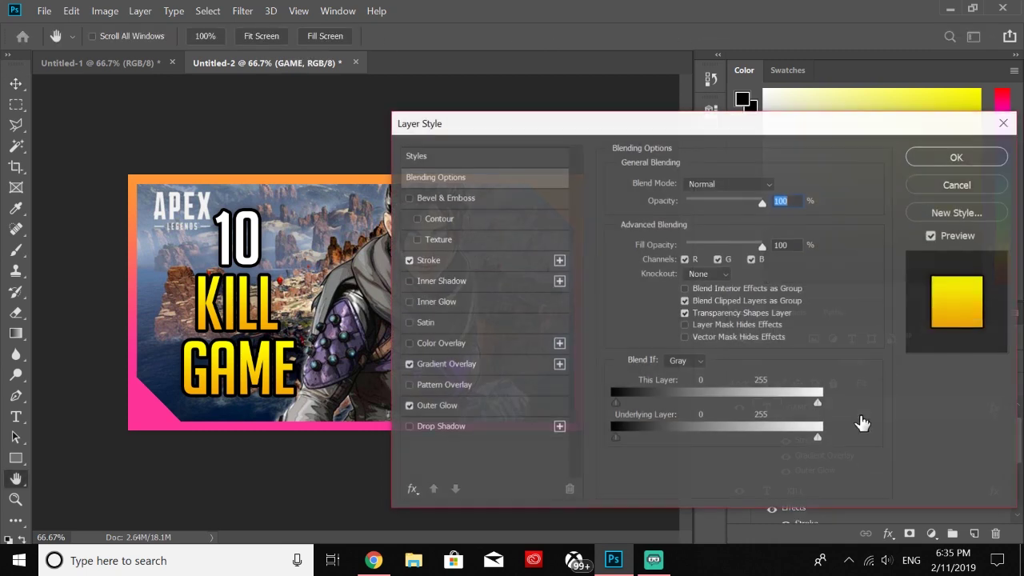
{"action": "left_click", "coordinate": [409, 364]}
{"action": "left_click", "coordinate": [408, 364]}
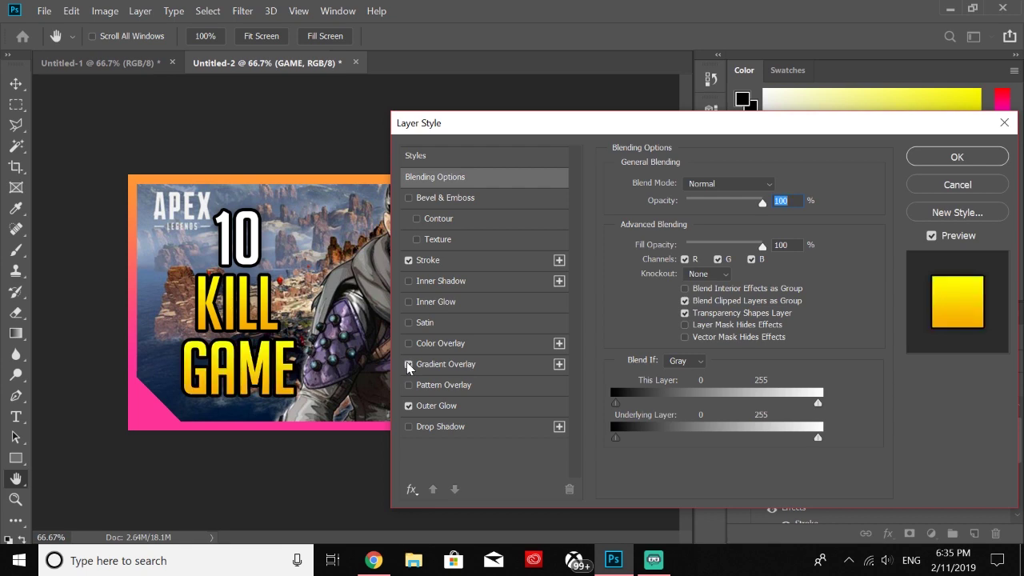
{"action": "left_click", "coordinate": [956, 156]}
Remove the gradient overlay from KILL so it stays white.
{"action": "scroll", "coordinate": [835, 419], "scroll_direction": "down", "scroll_amount": 1}
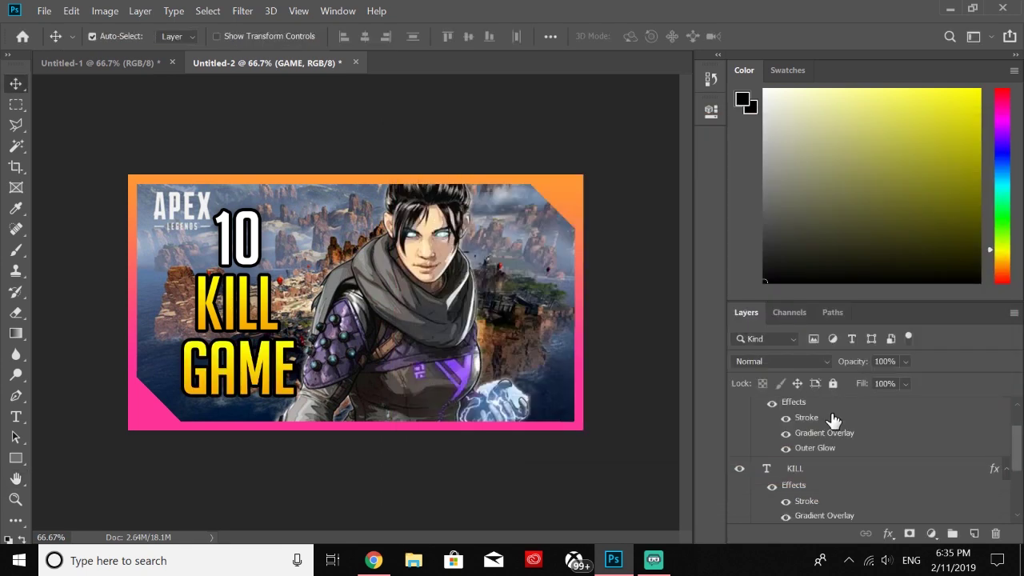
{"action": "scroll", "coordinate": [863, 469], "scroll_direction": "down", "scroll_amount": 1}
{"action": "double_click", "coordinate": [862, 470]}
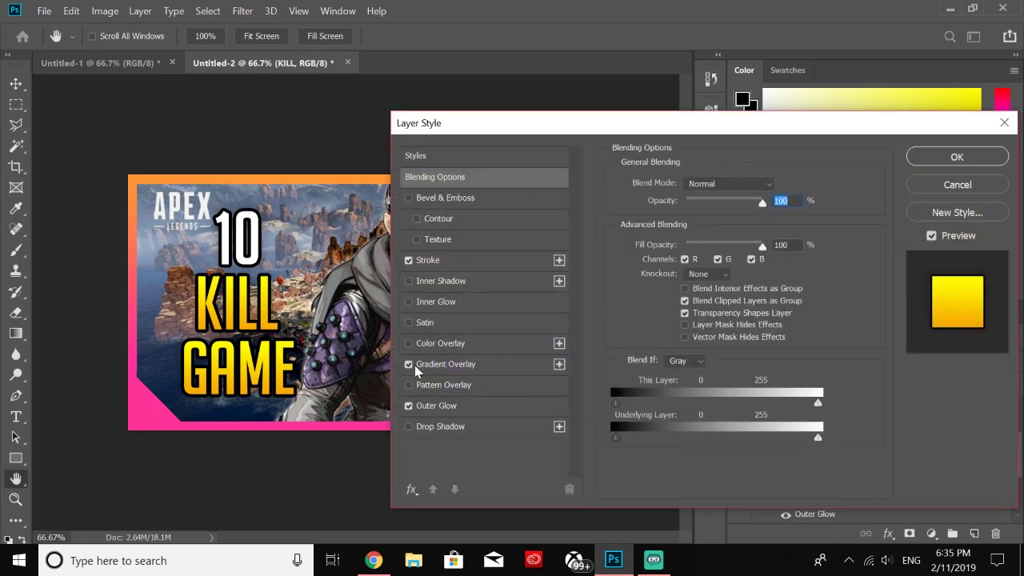
{"action": "left_click", "coordinate": [407, 364]}
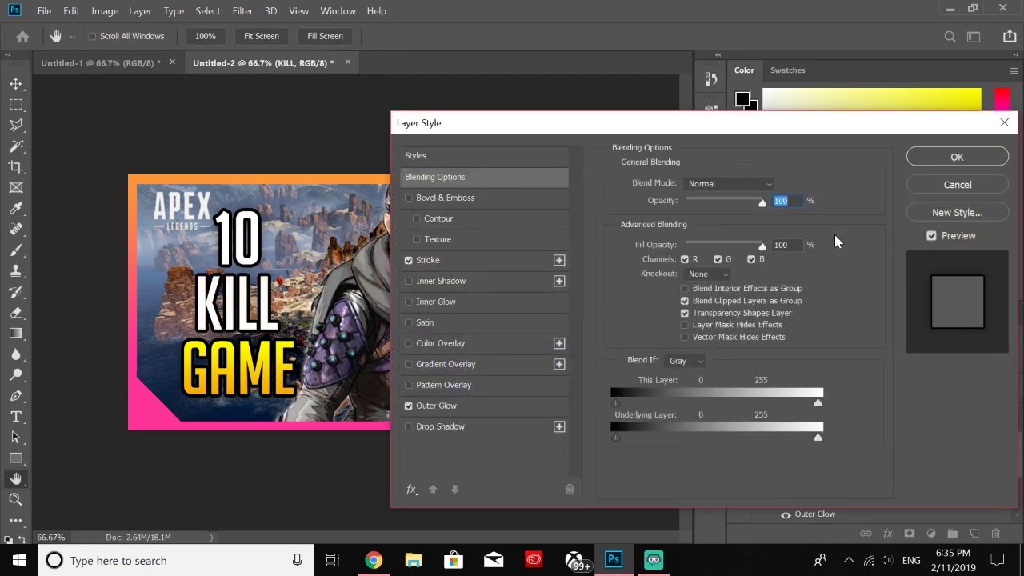
{"action": "left_click", "coordinate": [957, 157]}
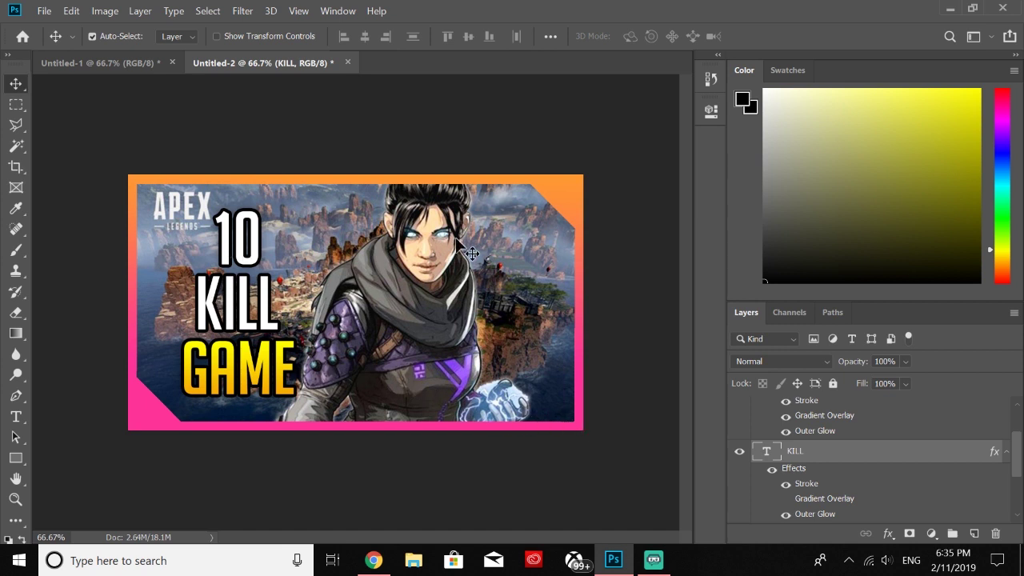
Select the 10, KILL and GAME text layers together and nudge them left and down.
{"action": "left_click", "coordinate": [470, 253]}
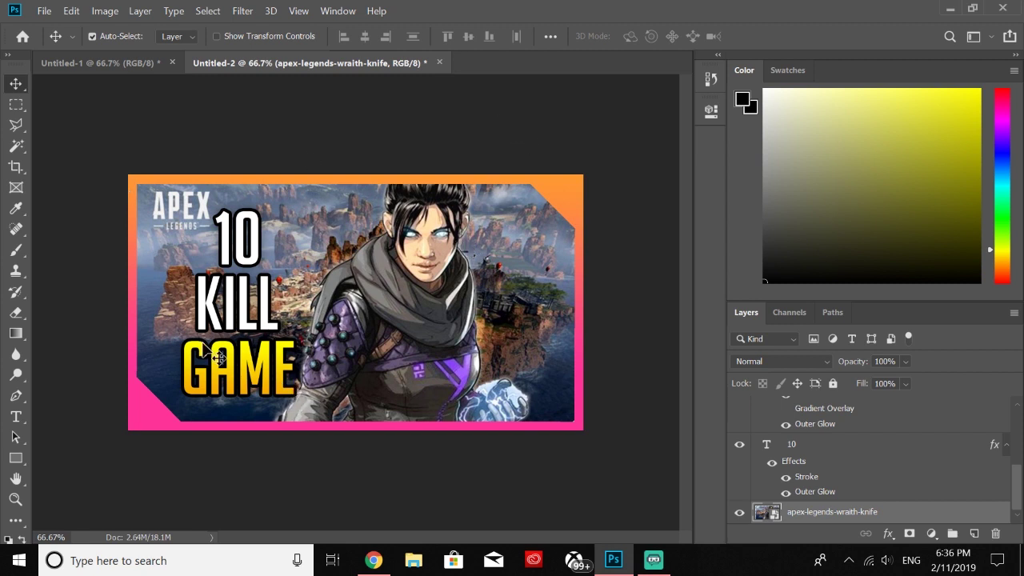
{"action": "left_click", "coordinate": [811, 446]}
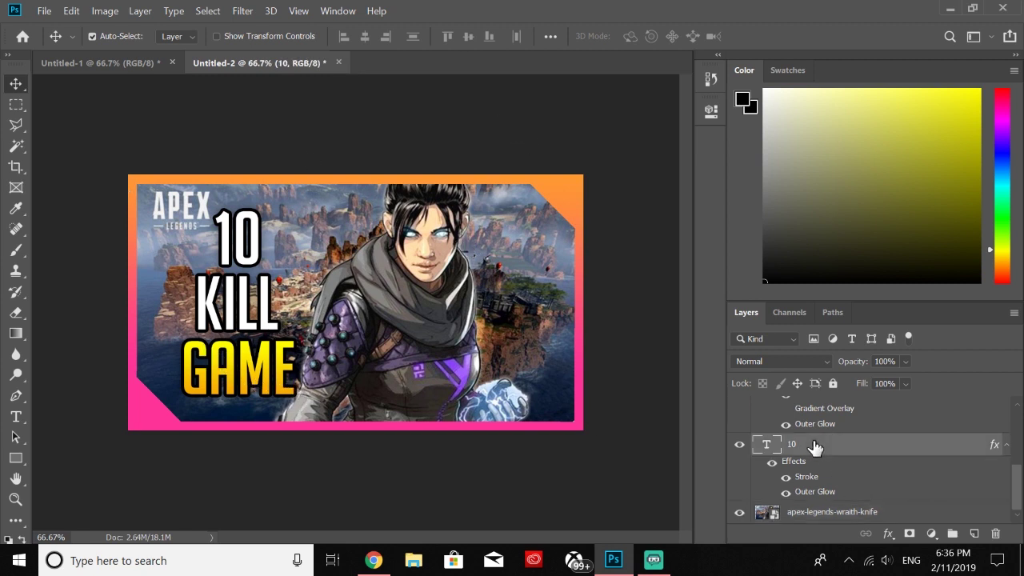
{"action": "scroll", "coordinate": [845, 464], "scroll_direction": "up", "scroll_amount": 1}
{"action": "scroll", "coordinate": [845, 463], "scroll_direction": "down", "scroll_amount": 1}
{"action": "scroll", "coordinate": [840, 456], "scroll_direction": "up", "scroll_amount": 2}
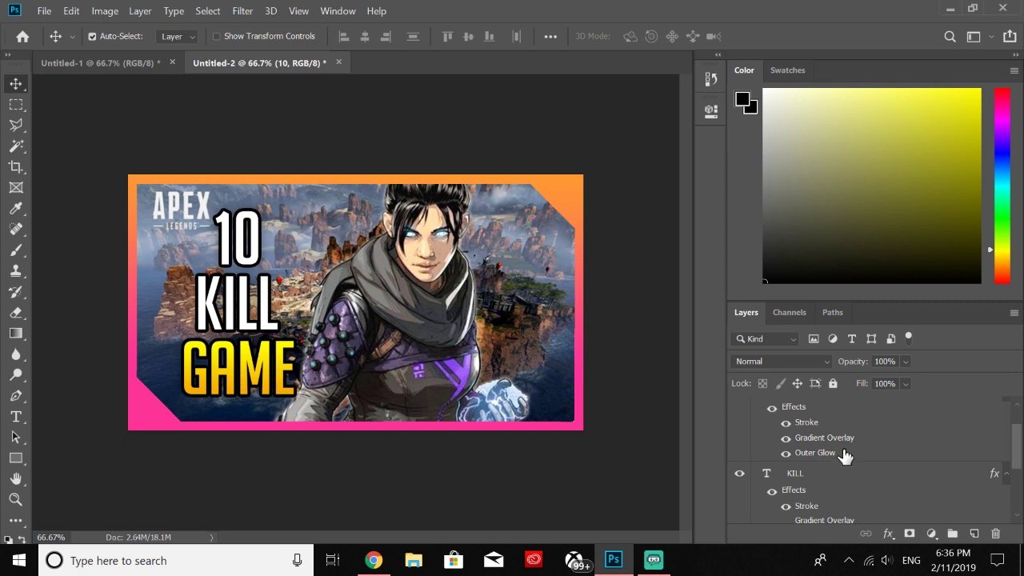
{"action": "scroll", "coordinate": [845, 441], "scroll_direction": "up", "scroll_amount": 1}
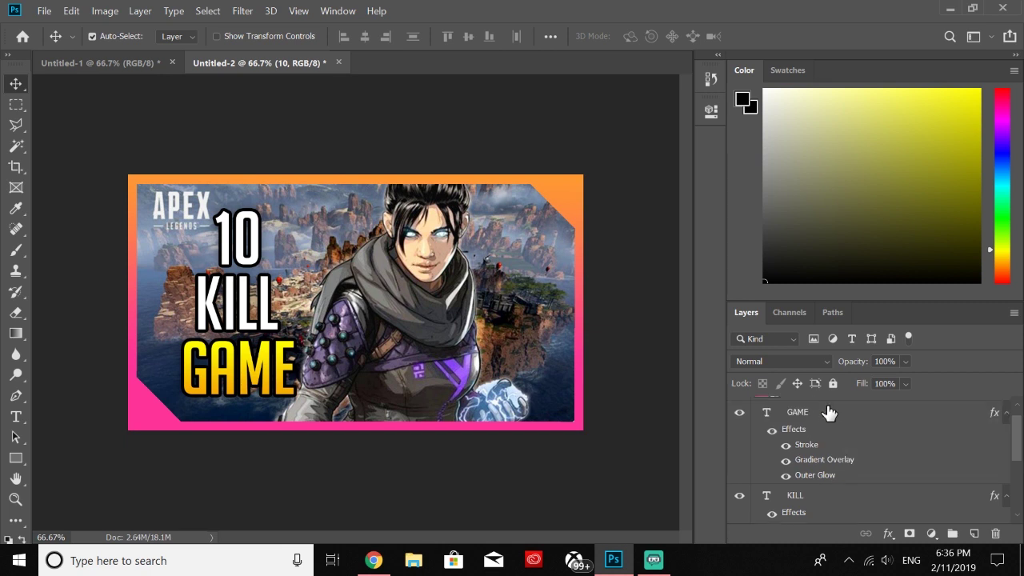
{"action": "left_click", "coordinate": [827, 412], "text": "shift"}
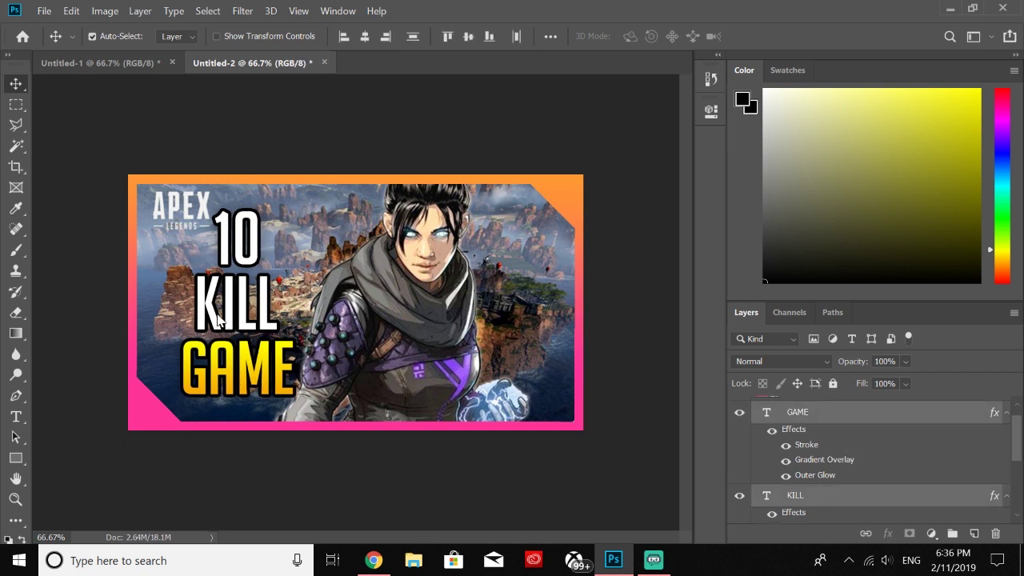
{"action": "key", "text": "Left"}
{"action": "key", "text": "Left"}
{"action": "key", "text": "Left"}
{"action": "key", "text": "Left"}
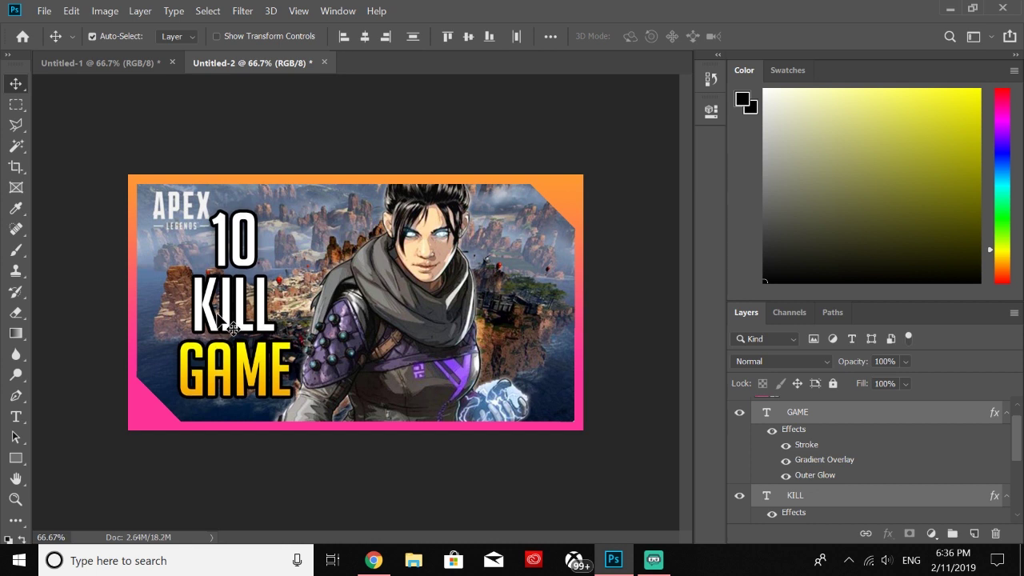
{"action": "key", "text": "Down"}
{"action": "key", "text": "Down"}
{"action": "key", "text": "Down"}
{"action": "key", "text": "Down"}
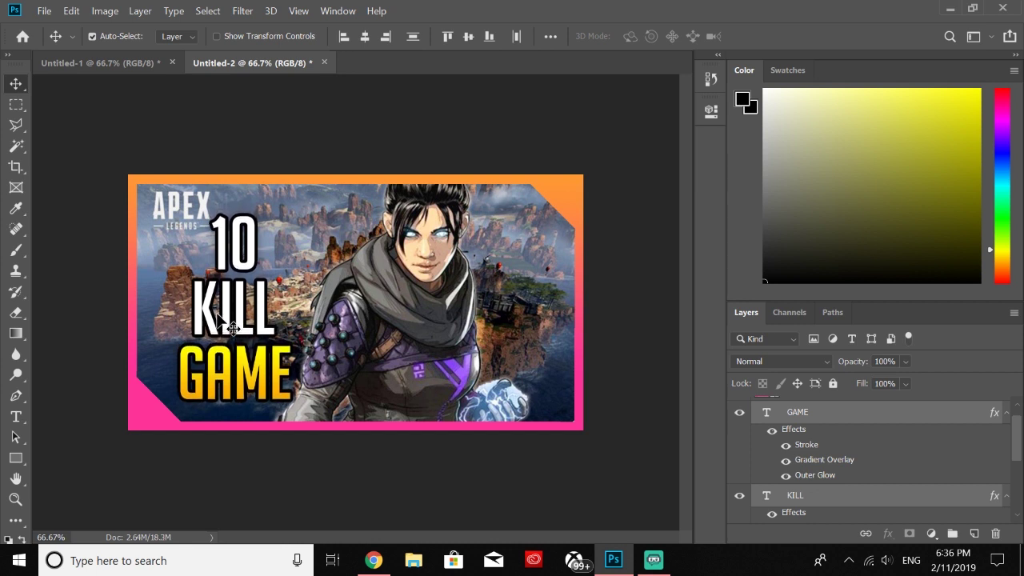
{"action": "key", "text": "Left"}
{"action": "key", "text": "Left"}
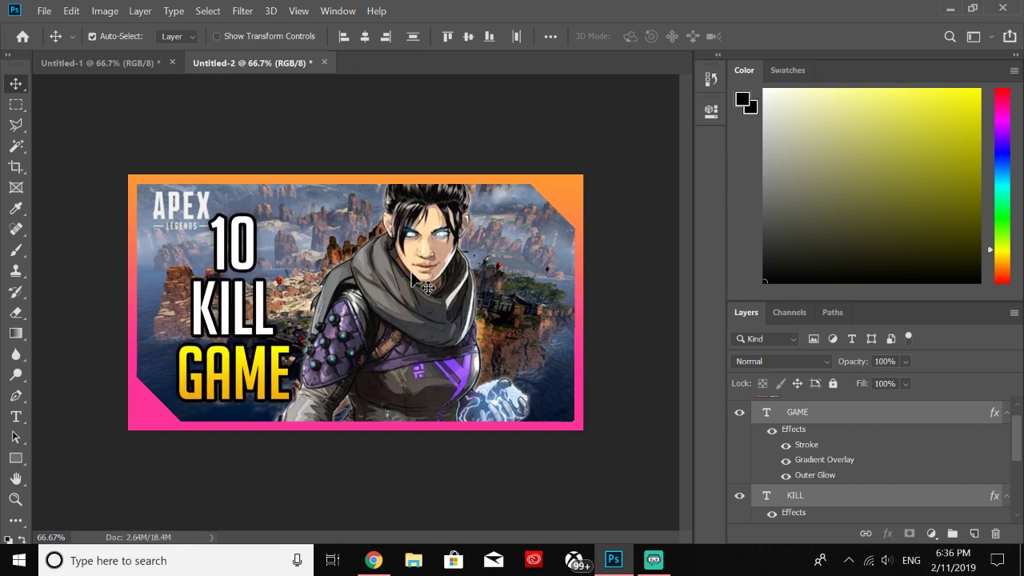